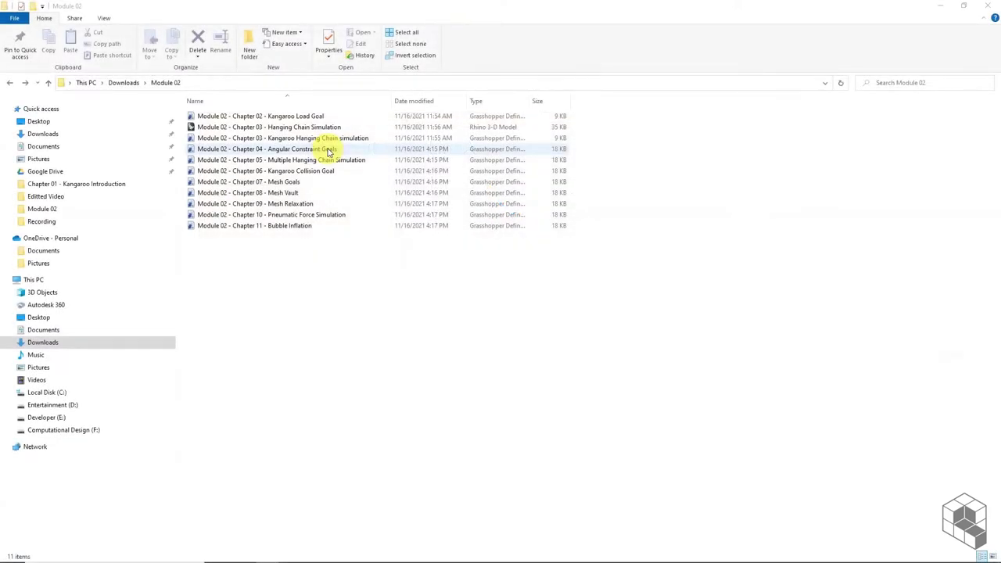
- Open the "Module 02 - Chapter 04 - Angular Constraint Goals" Grasshopper definition
left_click(327, 149)
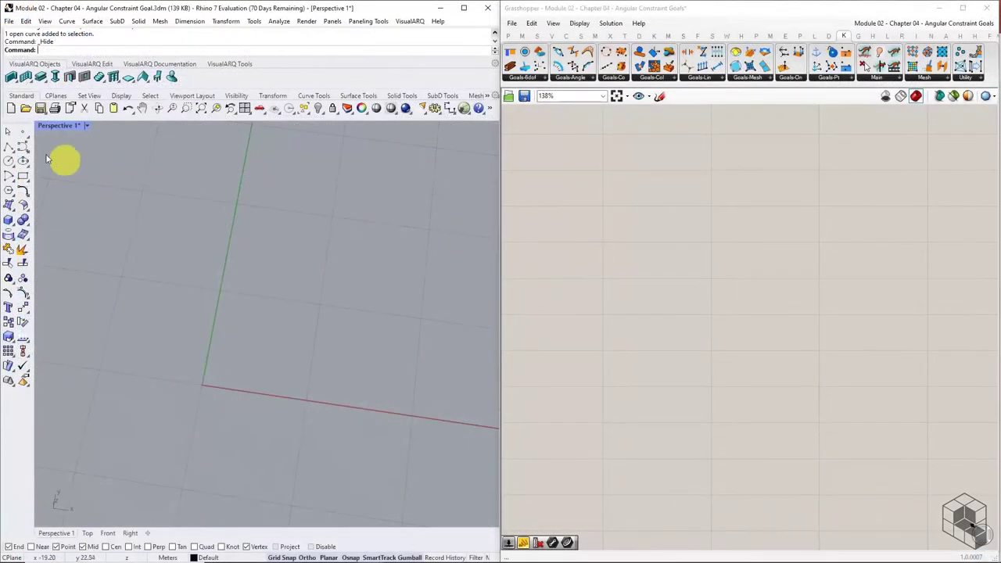
- Draw a four-point, S-shaped control-point curve crossing the green axis in the Rhino Perspective viewport
left_click(23, 146)
left_click(89, 367)
left_click(118, 248)
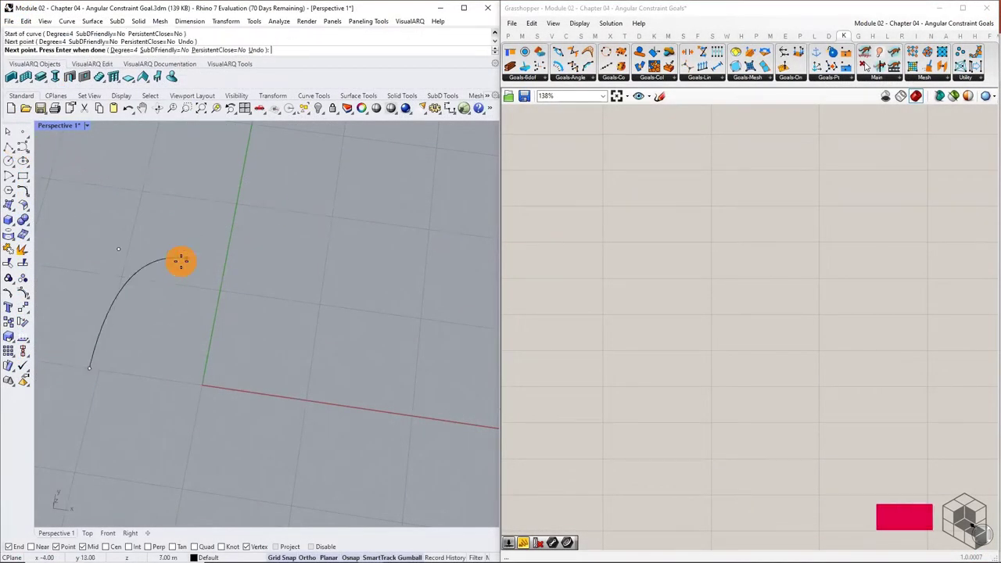
left_click(347, 317)
left_click(431, 172)
key("Return")
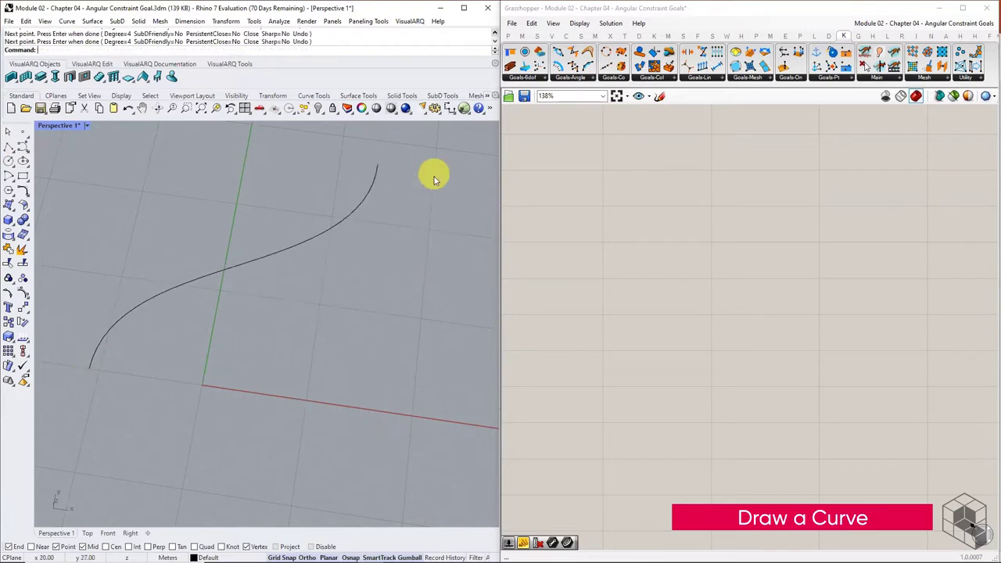
- Add a Grasshopper Curve parameter that references the drawn curve, and hide the original curve in Rhino
left_click(508, 36)
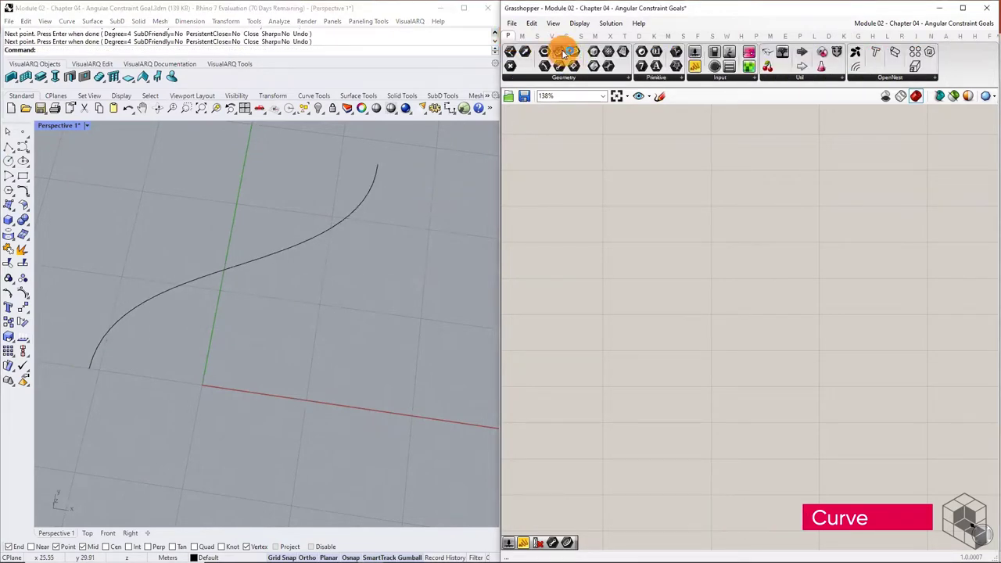
left_click_drag(564, 53, 604, 229)
right_click(605, 228)
left_click(660, 373)
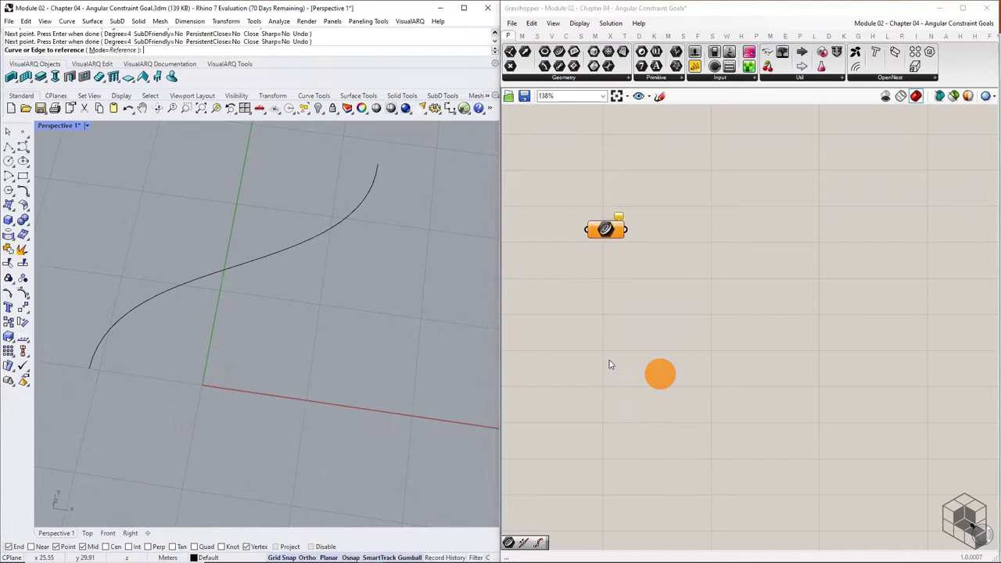
left_click(324, 230)
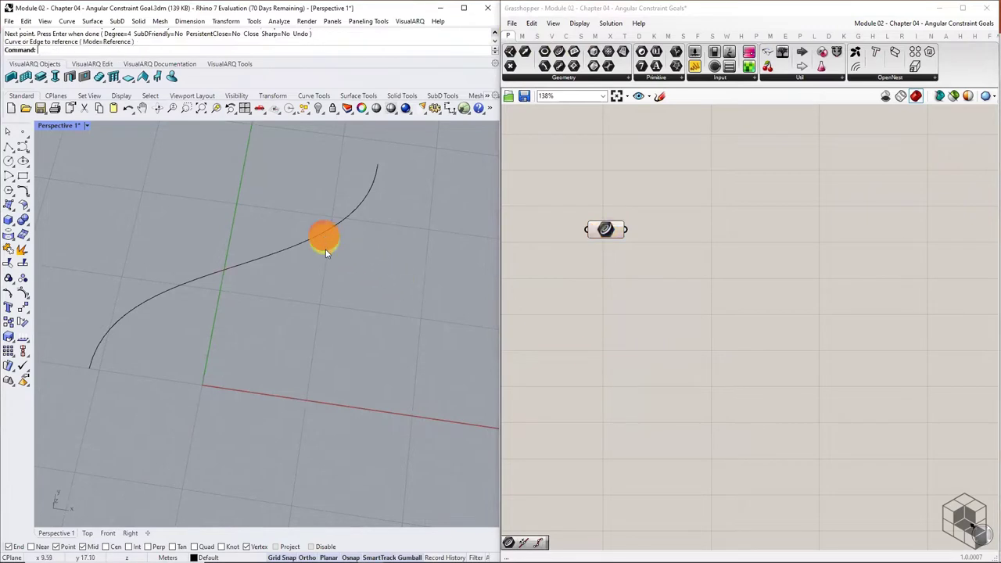
left_click(316, 108)
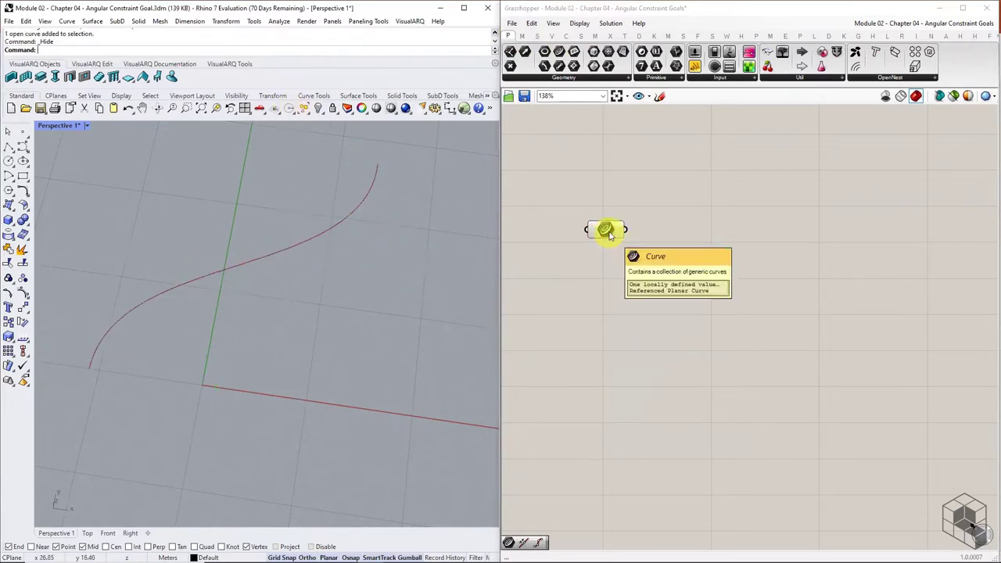
- Add a Divide Curve component and feed the Curve parameter into its Curve input
left_click(566, 36)
left_click(611, 77)
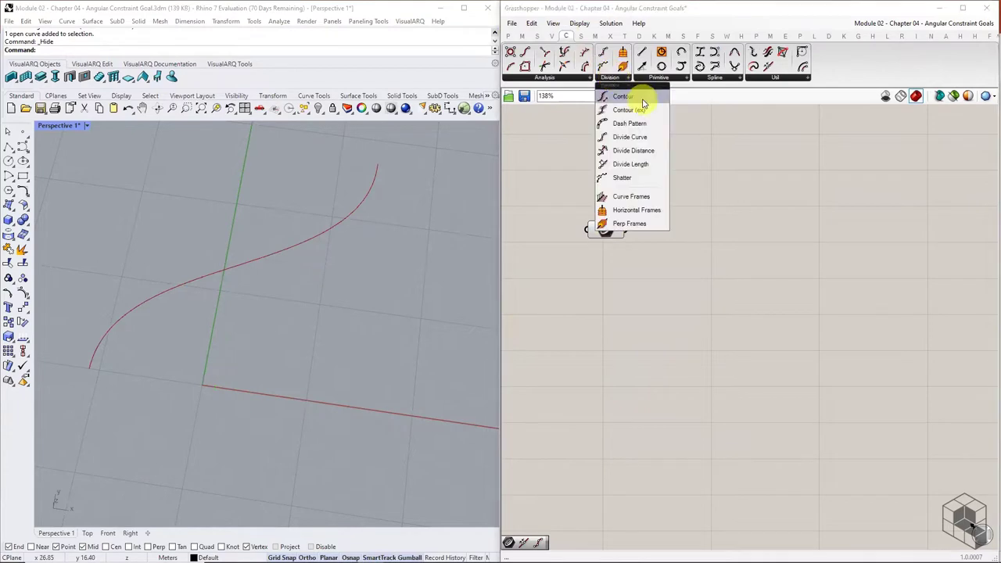
left_click(629, 136)
left_click(680, 214)
left_click_drag(623, 229, 685, 237)
left_click(604, 229)
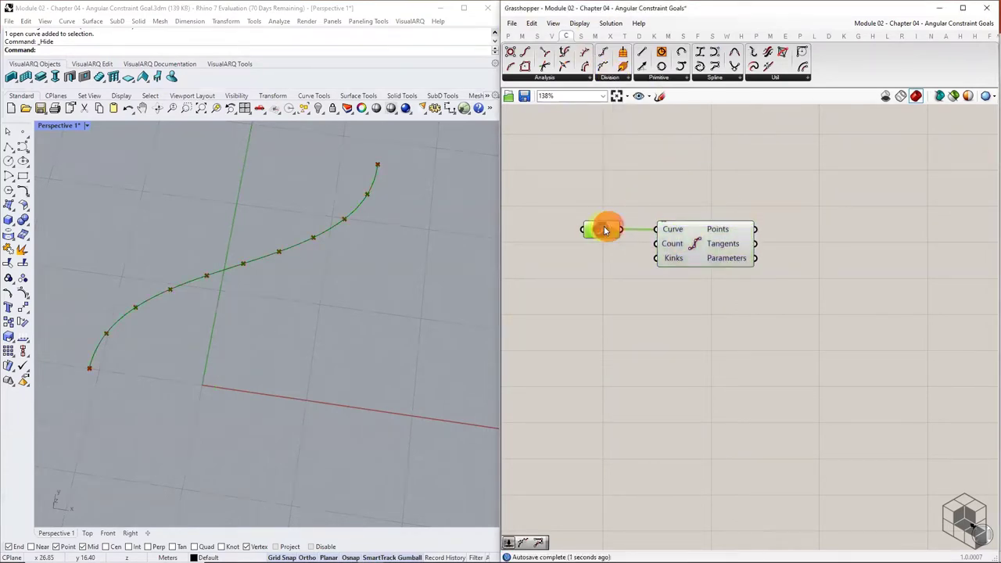
left_click(624, 264)
right_click_drag(644, 331, 603, 329)
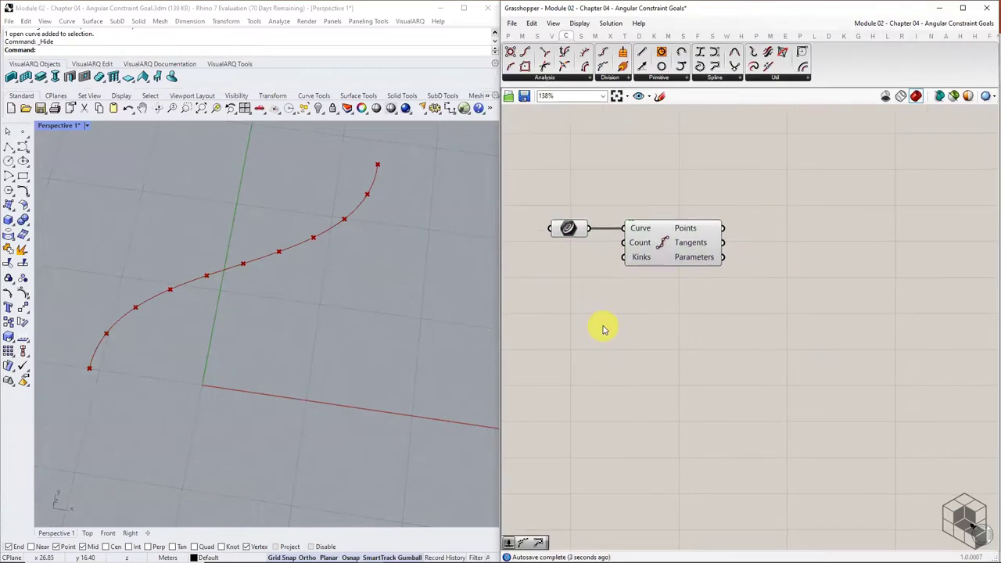
scroll(612, 316, "down", 2)
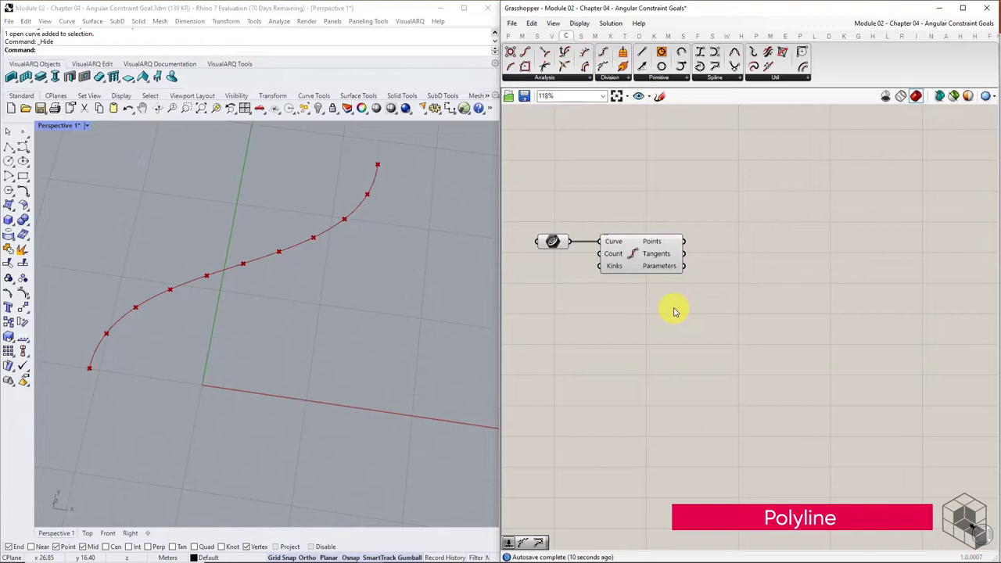
- Build a Polyline from the division points and feed it into a new Explode component
left_click(714, 77)
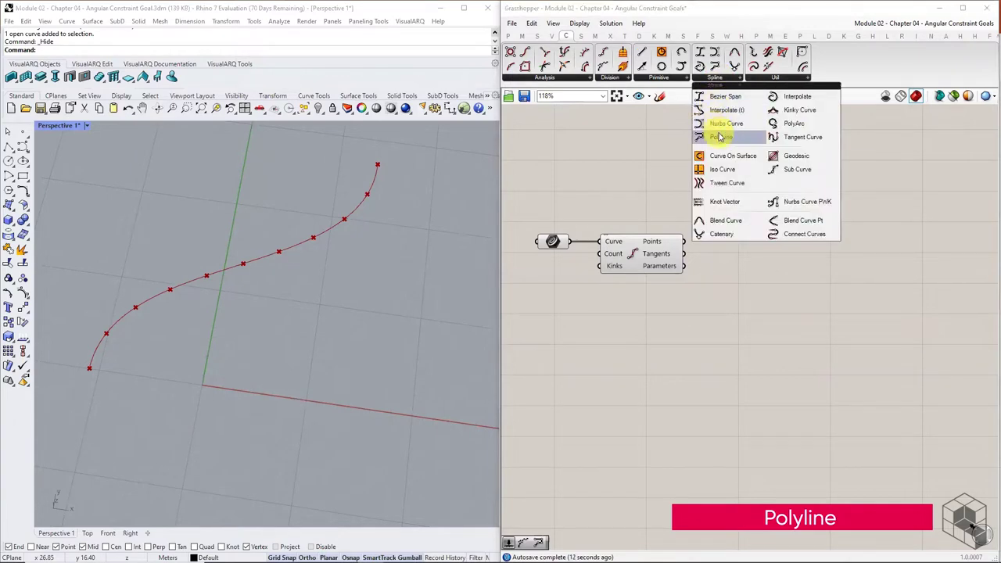
left_click_drag(720, 137, 749, 248)
left_click_drag(684, 241, 735, 249)
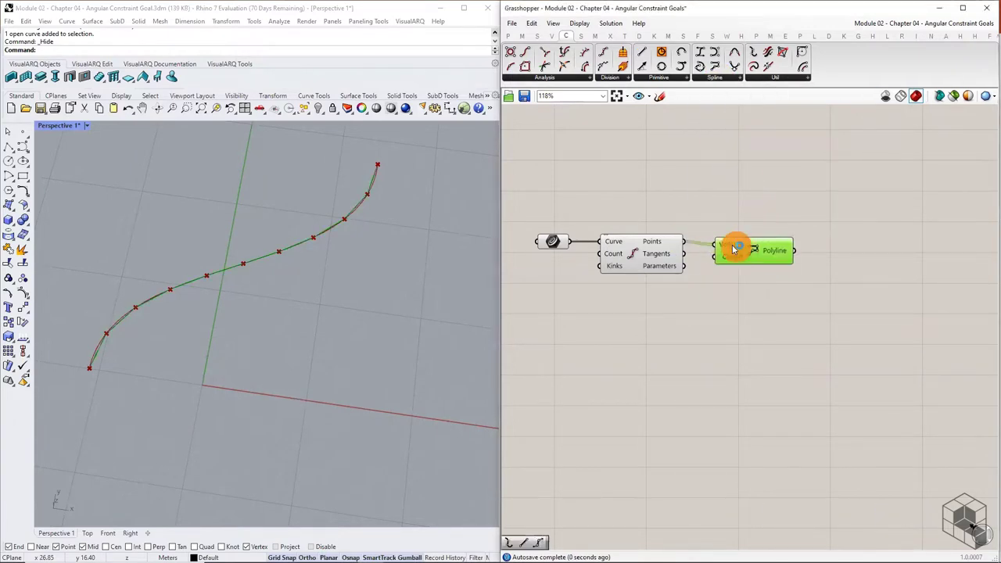
left_click(782, 77)
mouse_move(779, 95)
left_mouse_down()
mouse_move(814, 173)
mouse_move(825, 250)
mouse_move(784, 247)
left_mouse_up()
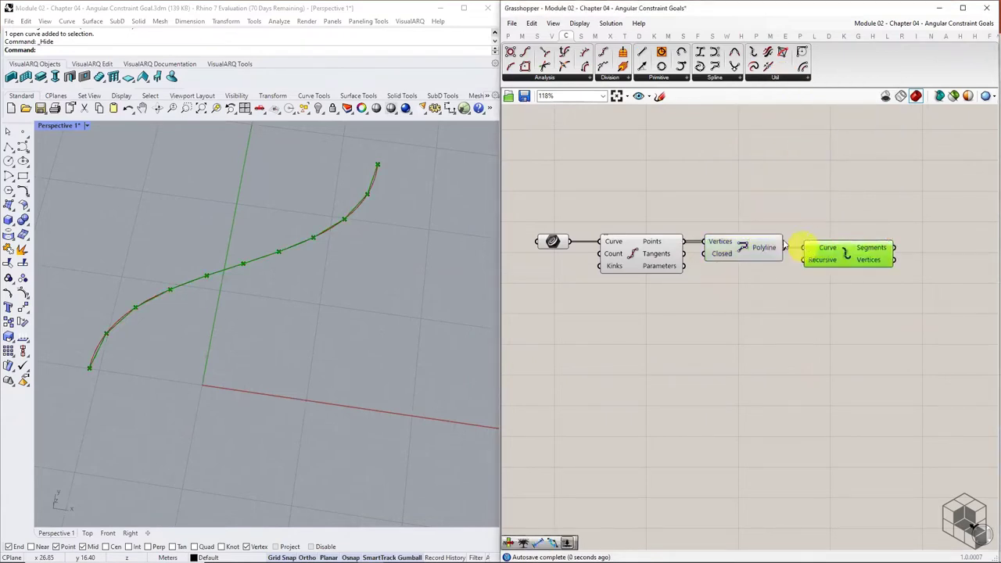
- Turn off the preview of the Curve, Divide Curve and Polyline components
left_click_drag(762, 200, 547, 280)
middle_click(614, 254)
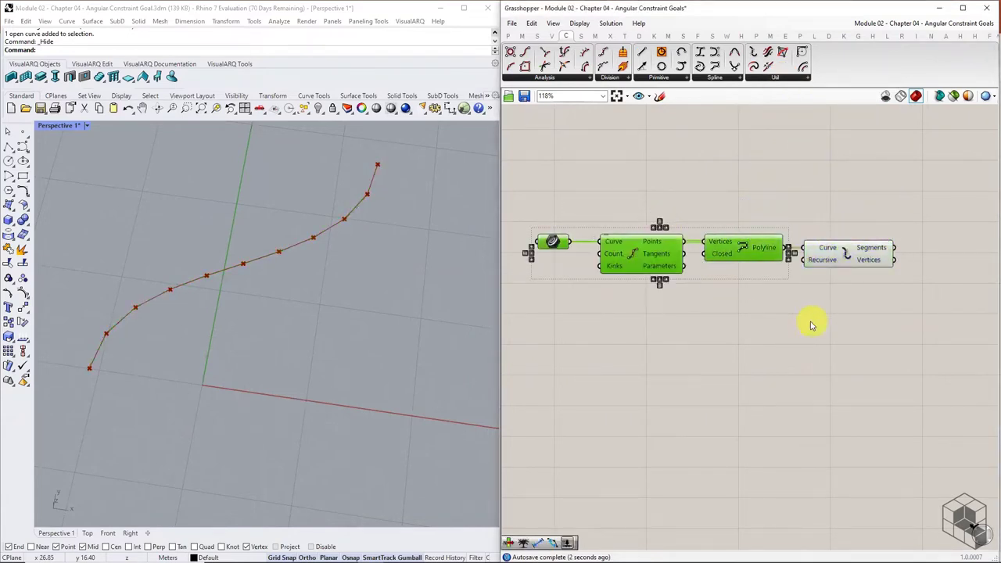
right_click_drag(811, 326, 662, 308)
left_click(661, 308)
- Add a Kangaroo Angle goal after the Explode component and inspect its line, rest angle and strength inputs
mouse_move(691, 258)
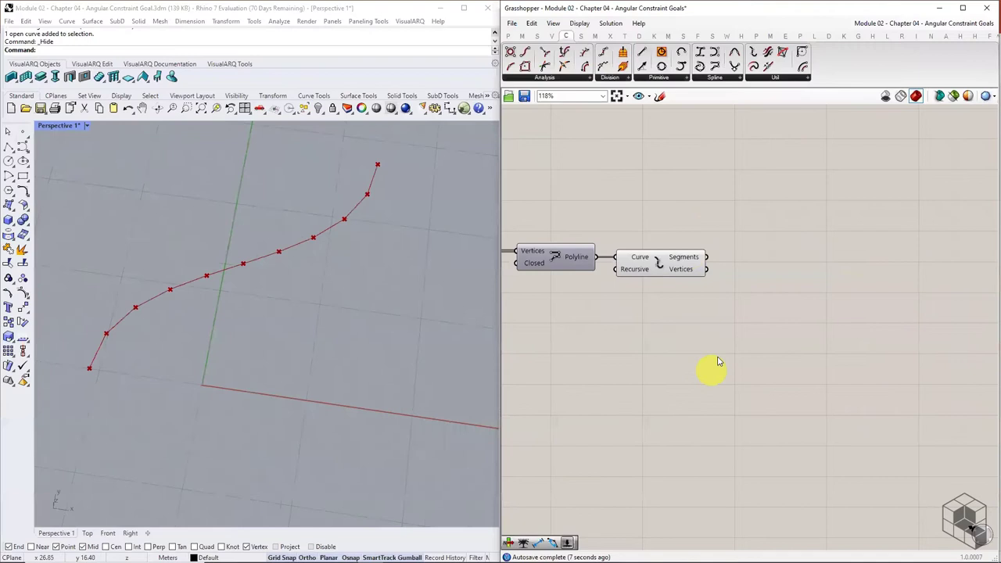
right_click_drag(710, 364, 645, 271)
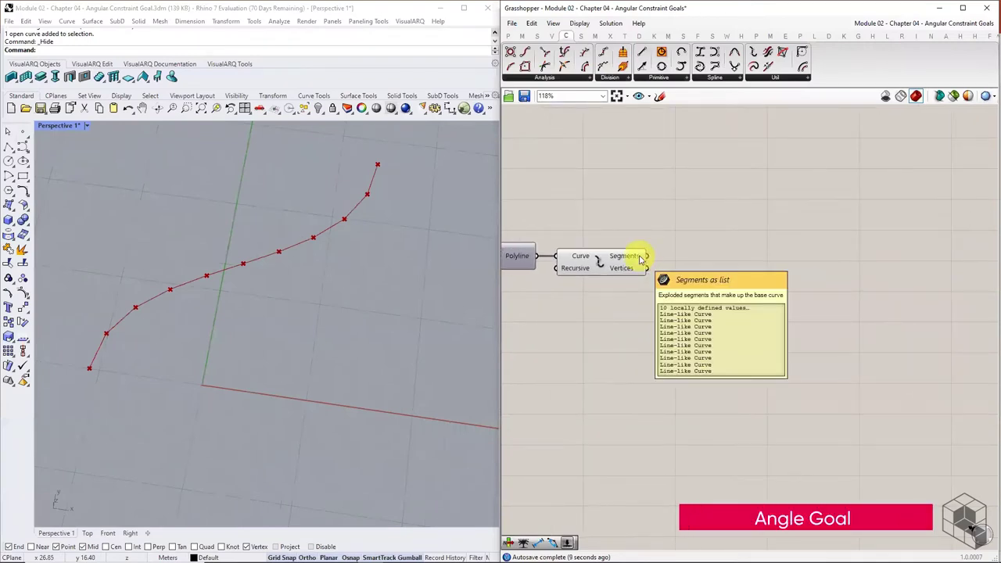
left_click(843, 36)
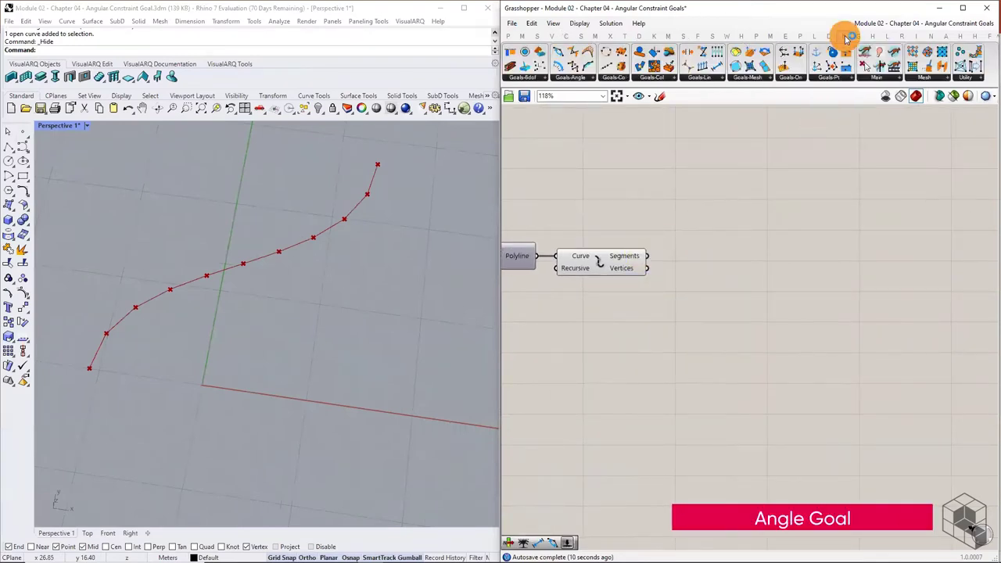
left_click(577, 77)
left_click_drag(578, 100, 851, 265)
right_click_drag(856, 308, 786, 280)
scroll(786, 280, "up", 3)
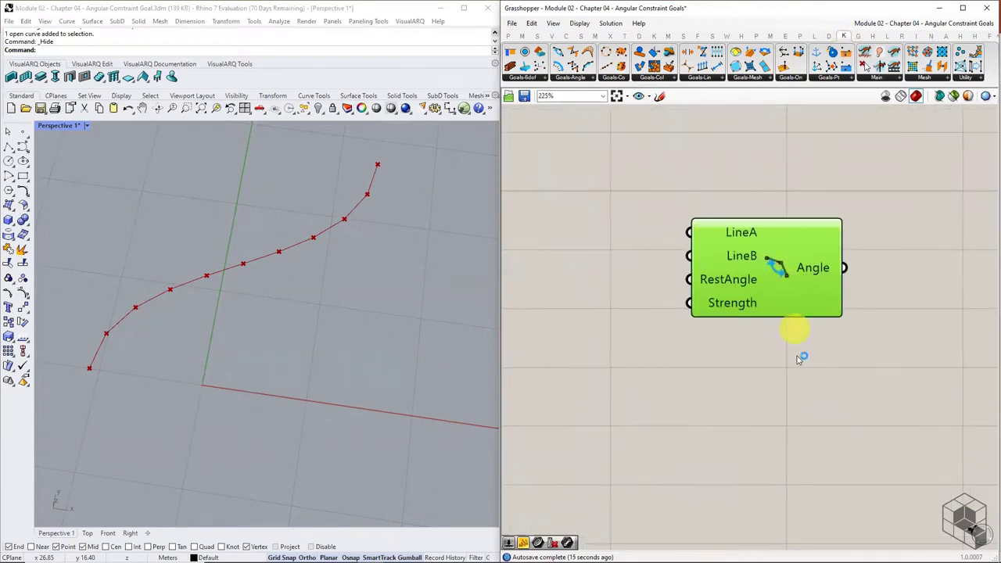
mouse_move(745, 260)
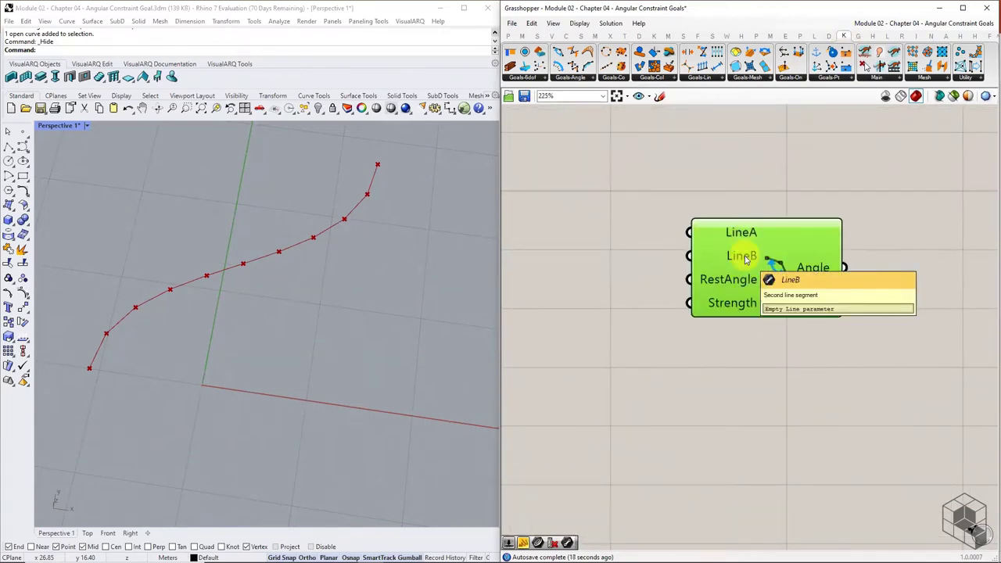
mouse_move(744, 303)
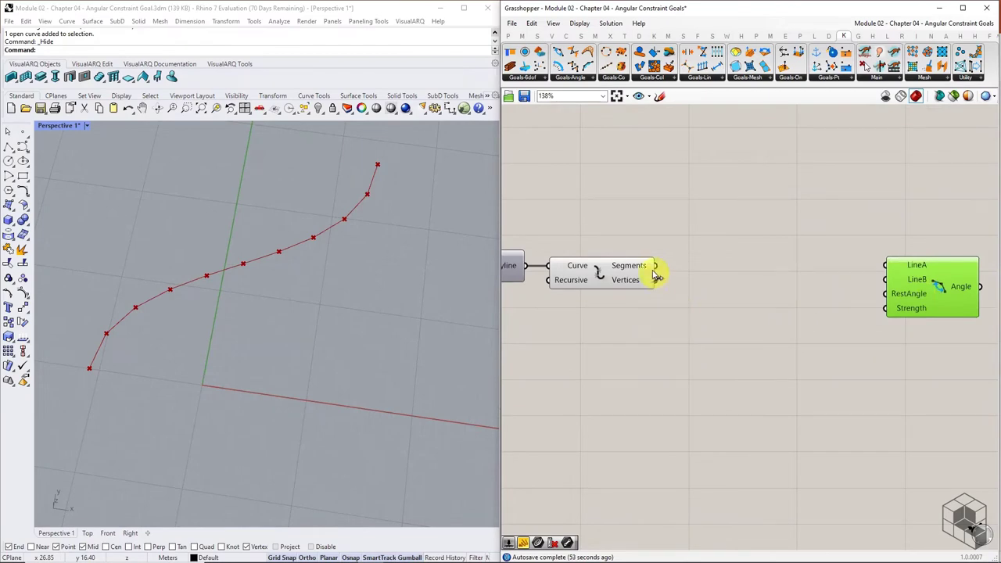
- Add a Cull Index component between the Explode component and the Angle goal
mouse_move(642, 267)
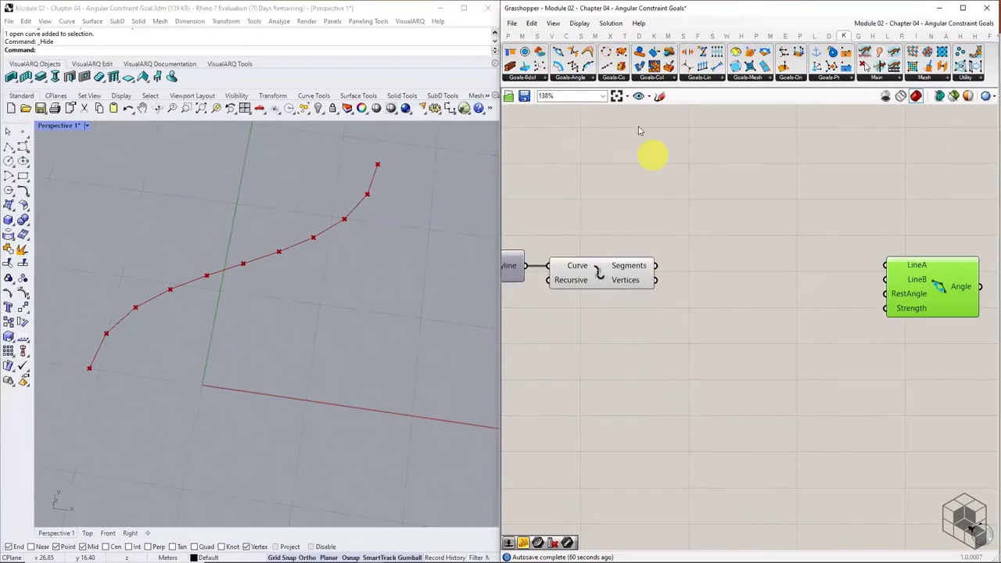
left_click(537, 36)
left_click(674, 76)
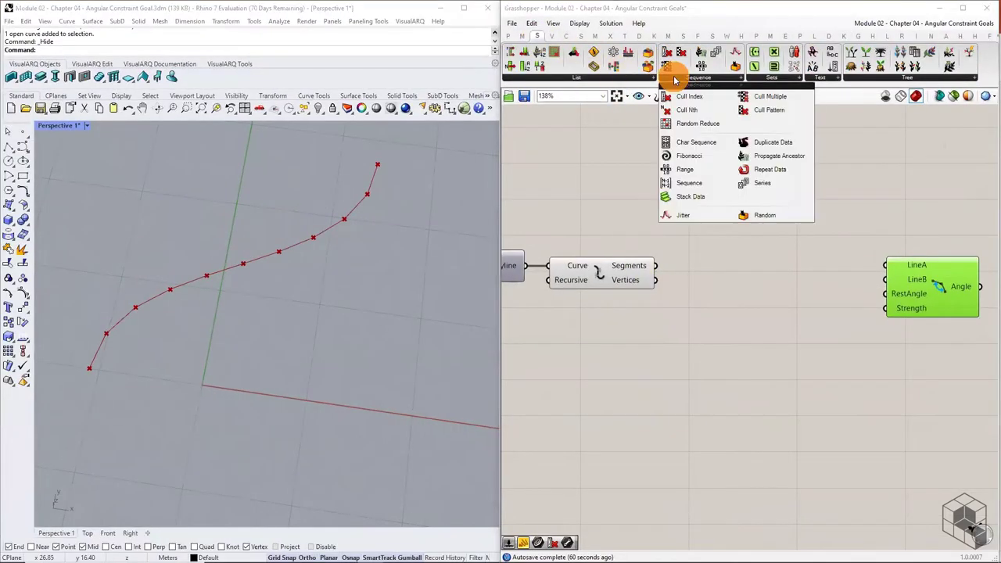
left_click(693, 95)
left_click(737, 276)
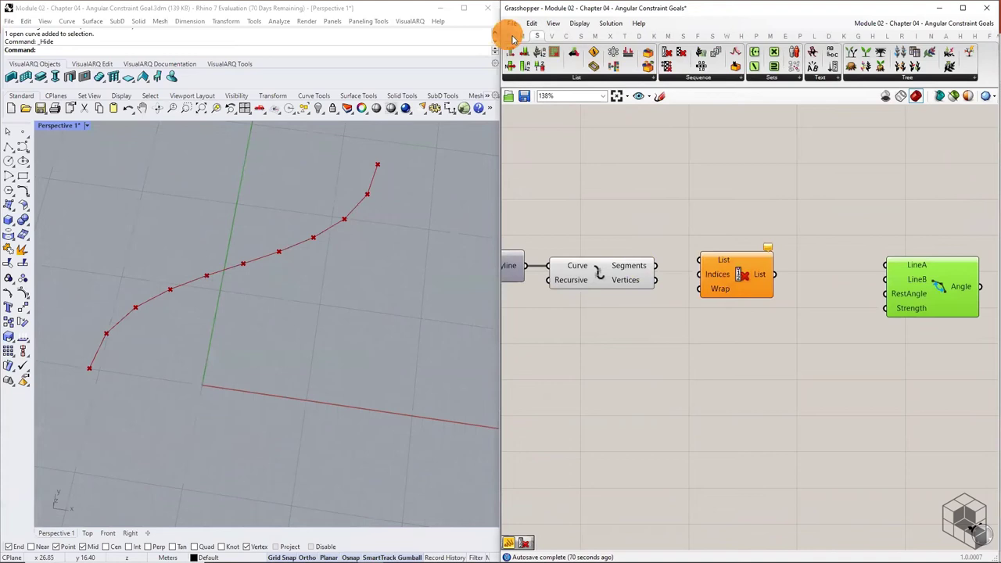
- Connect a panel containing 0 to the Cull Index Indices input and the exploded segments to its List input
left_click(509, 37)
left_click(622, 326)
double_click(618, 333)
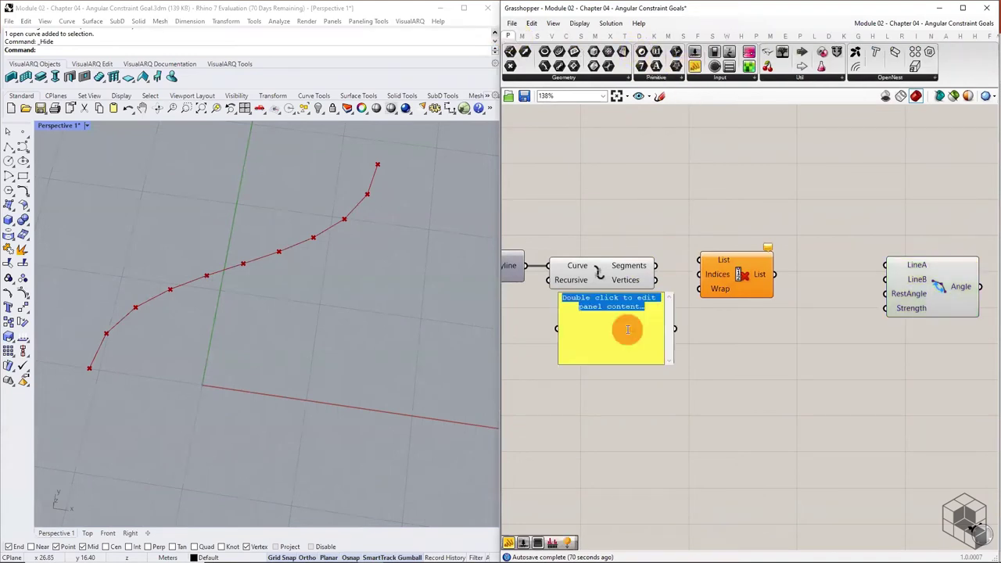
type("0")
key("Return")
left_click(686, 357)
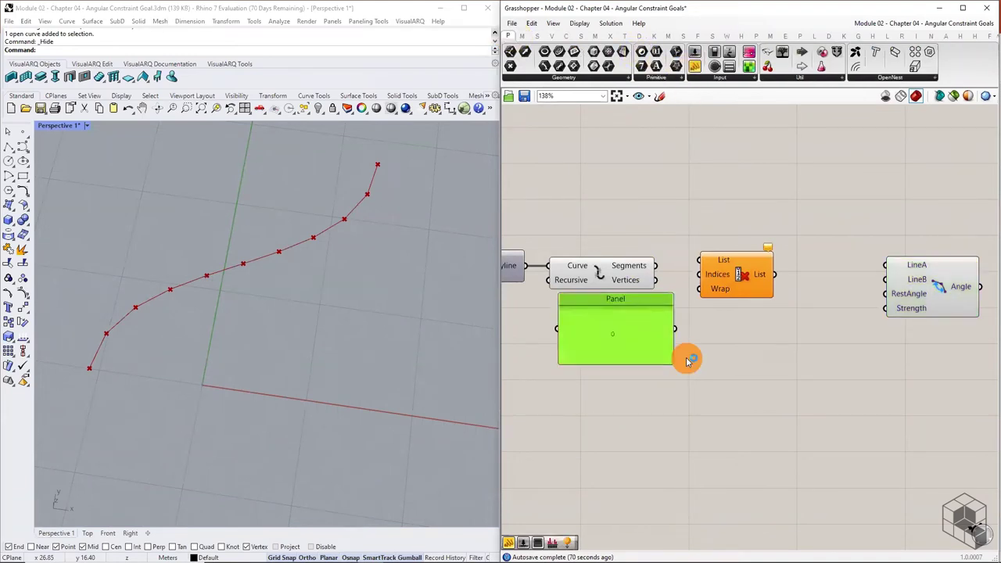
left_click_drag(673, 328, 726, 312)
- Add a Shortest List component with the exploded segments as List (A) and the culled list as List (B)
left_click(537, 37)
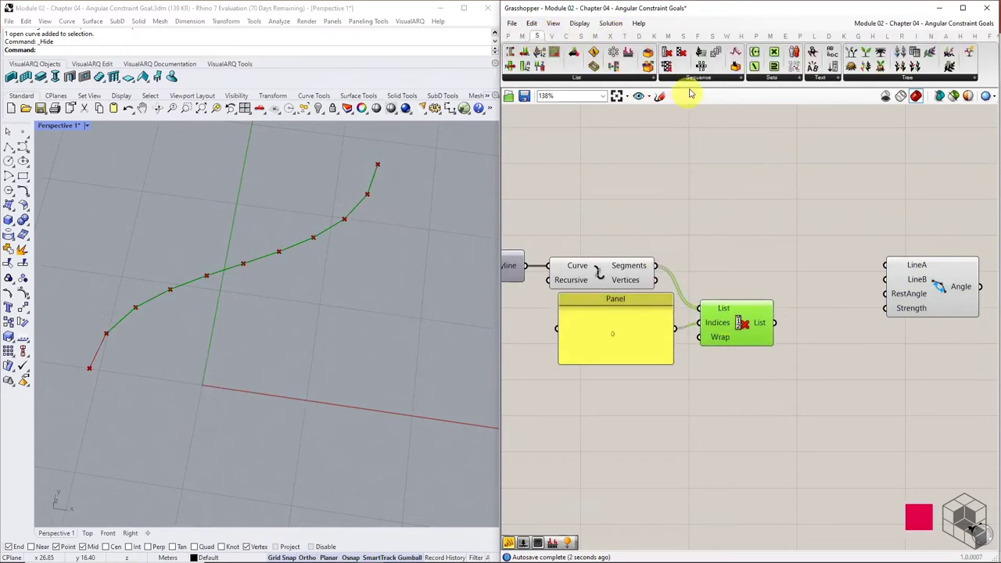
left_click(641, 77)
left_click(604, 275)
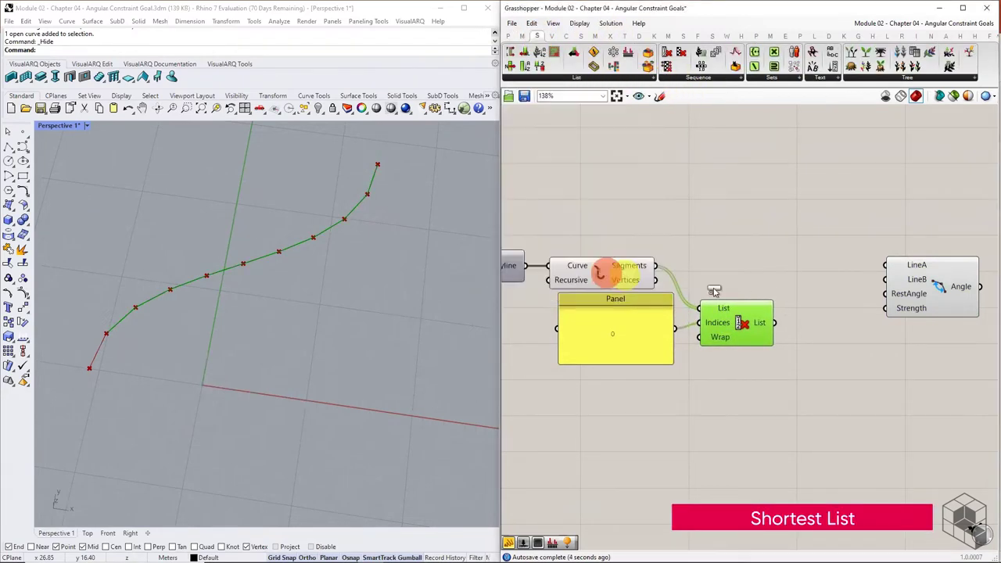
left_click(805, 286)
left_click_drag(657, 265, 764, 273)
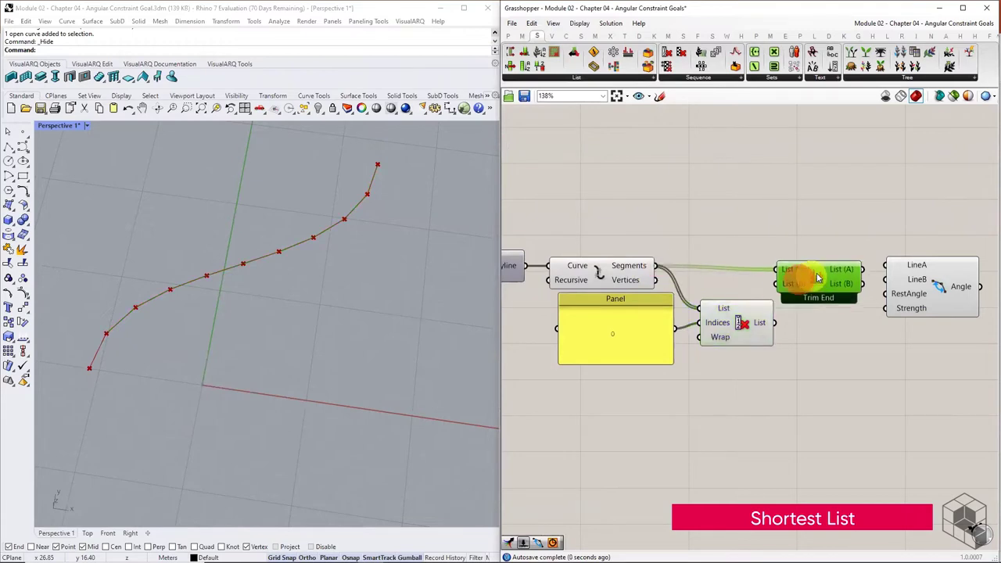
left_click_drag(773, 322, 765, 287)
- Move the Angle goal farther away from the Shortest List component to make room between them
right_click_drag(826, 312, 747, 278)
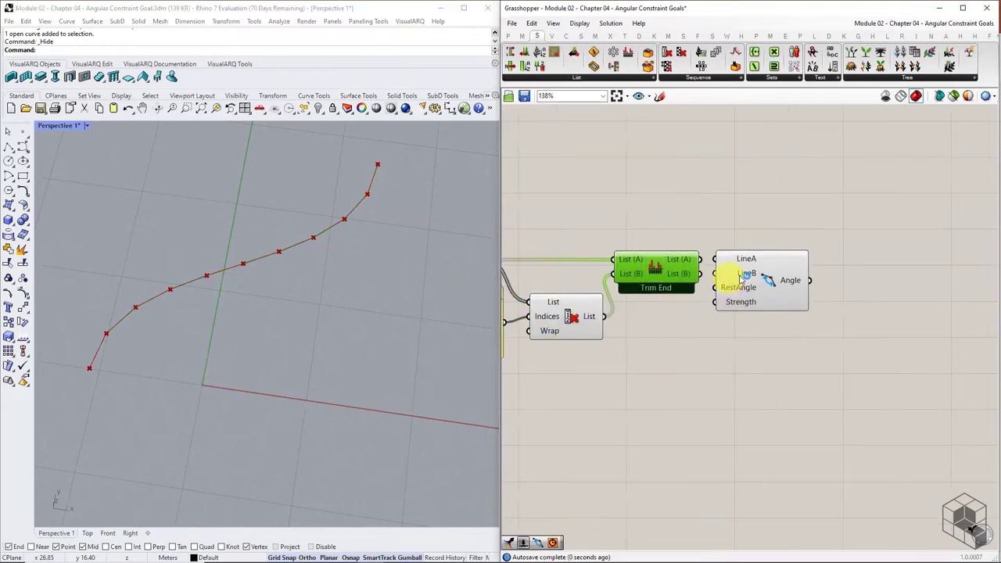
left_click_drag(746, 277, 899, 278)
left_click_drag(659, 278, 680, 282)
scroll(799, 273, "down", 4)
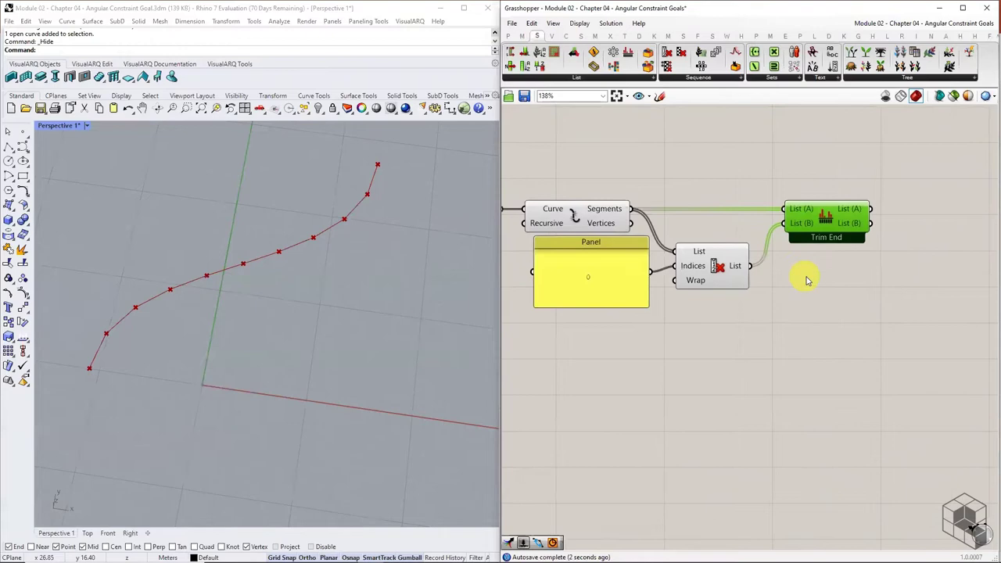
scroll(790, 219, "up", 4)
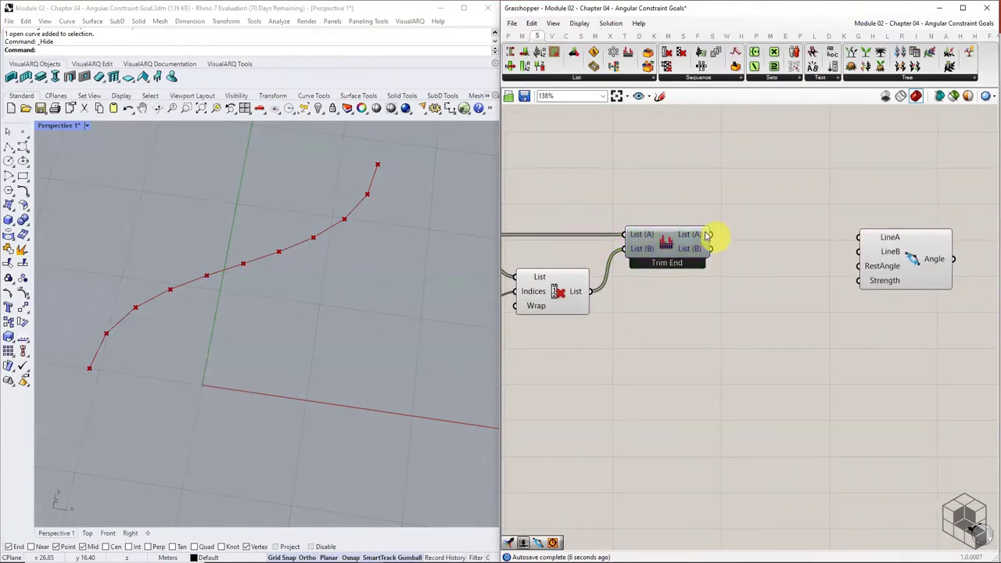
- Connect the Shortest List outputs List (A) and List (B) to the Angle goal's LineA and LineB inputs
mouse_move(702, 235)
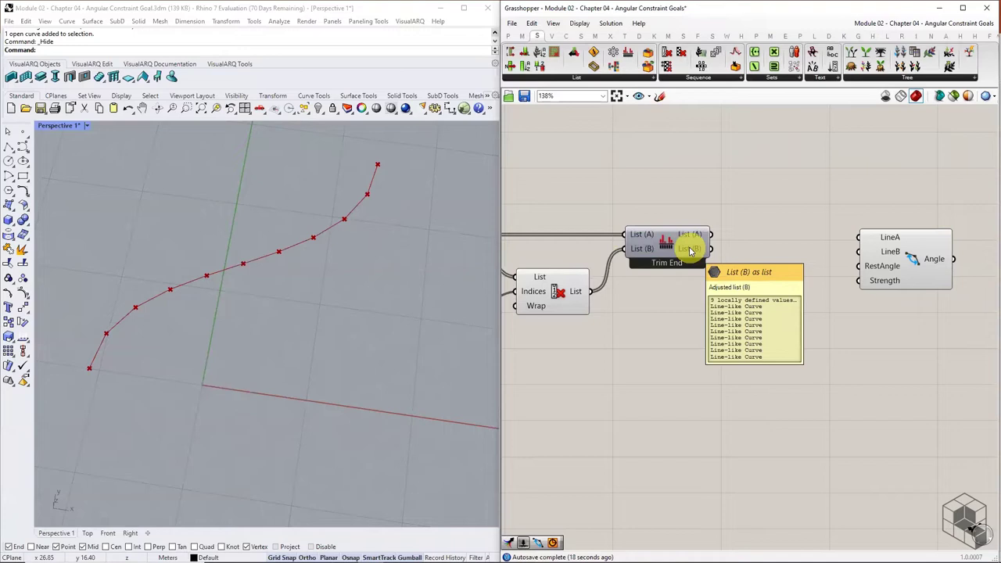
left_click_drag(710, 234, 887, 256)
left_click(892, 266)
- Turn off the preview of the Explode, Cull Index and Shortest List components
scroll(773, 222, "down", 4)
key("ctrl+a")
middle_click(692, 284)
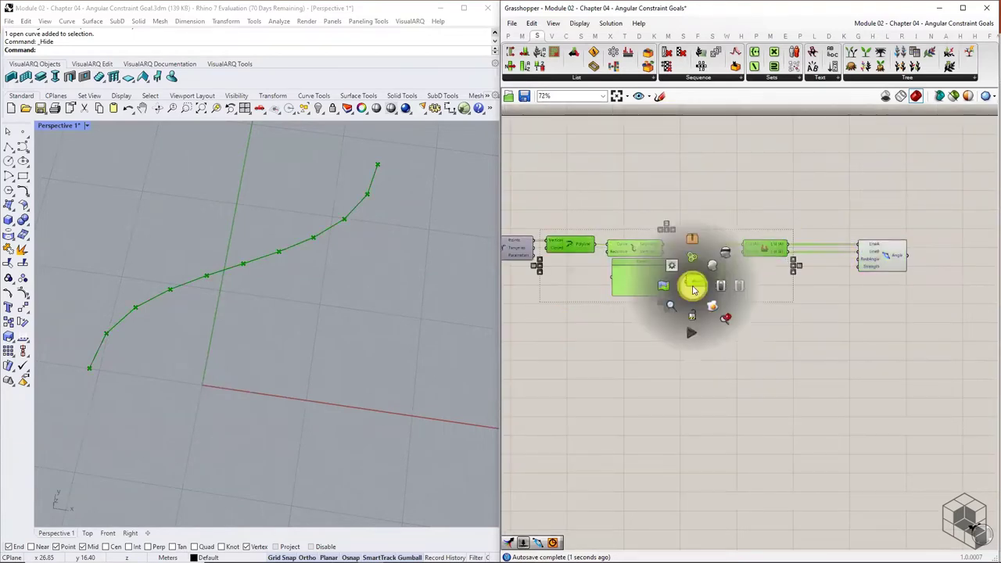
left_click(715, 259)
right_click_drag(779, 283, 671, 283)
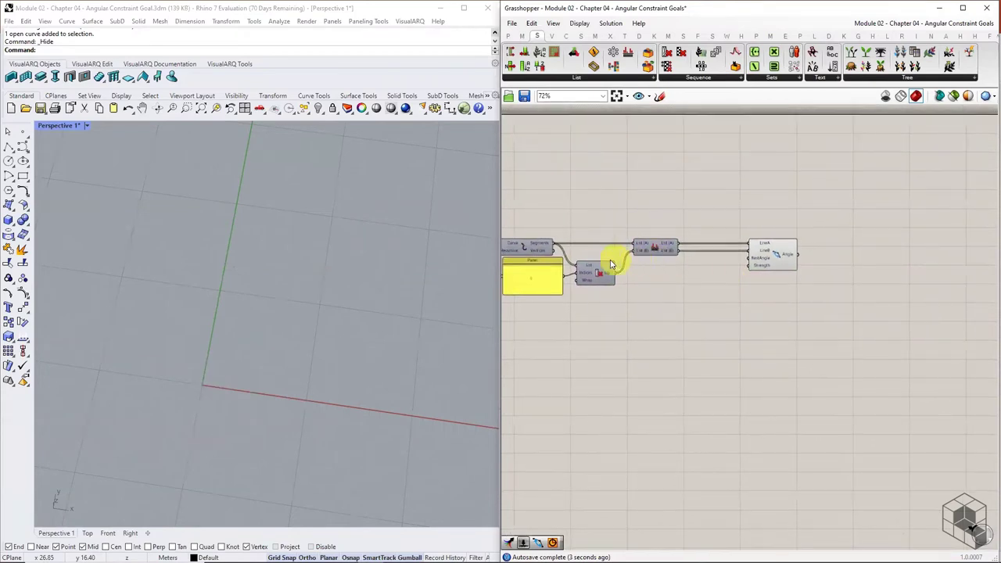
- Add a Pi component below and before the Angle goal on the canvas
left_click(542, 250)
scroll(759, 280, "up", 2)
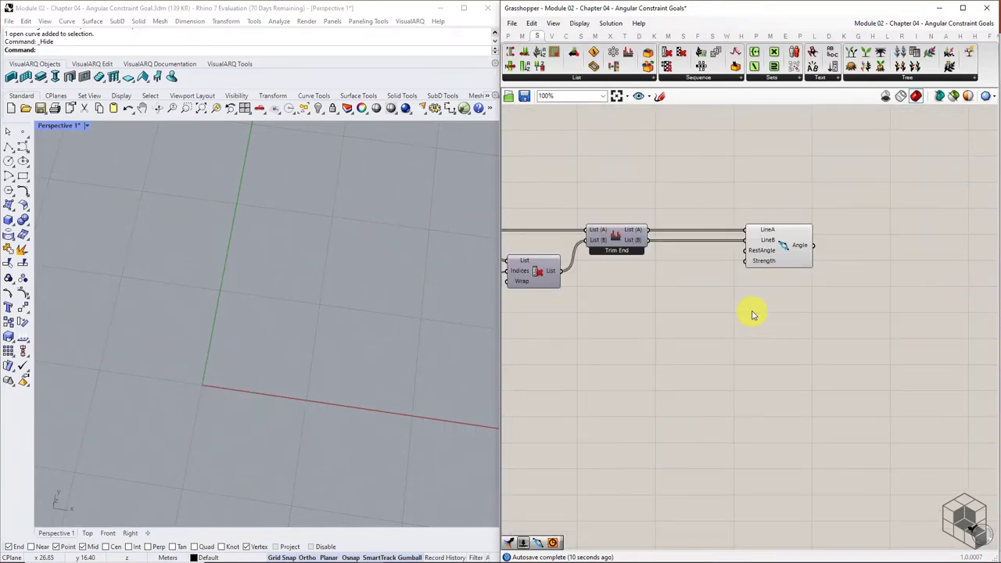
left_click(594, 36)
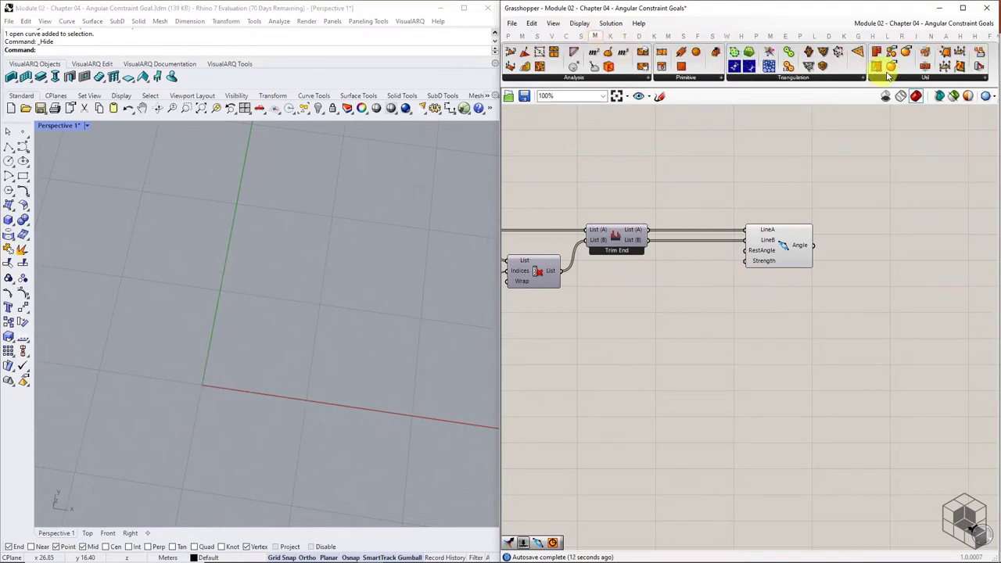
left_click(522, 35)
left_click(809, 78)
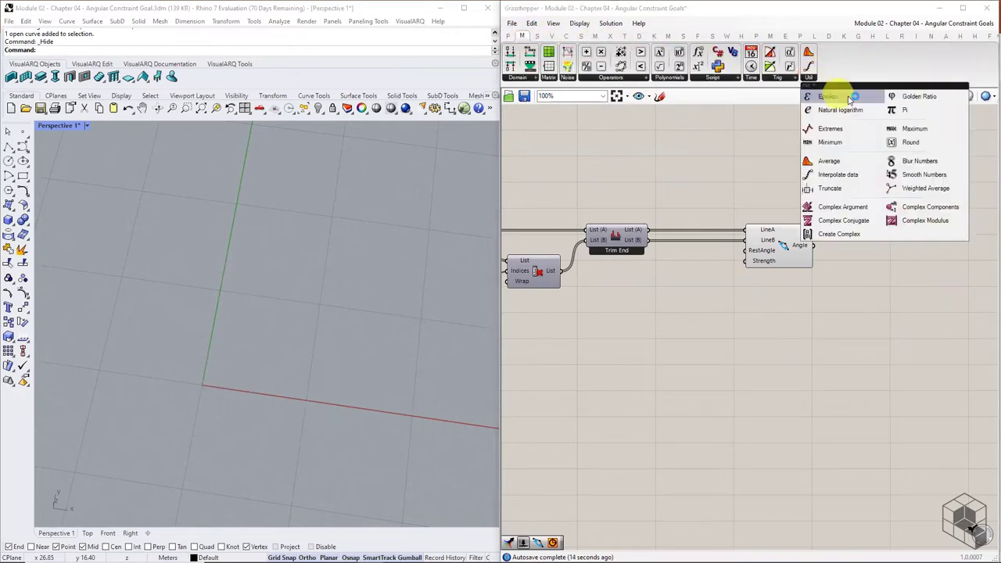
left_click_drag(899, 113, 700, 284)
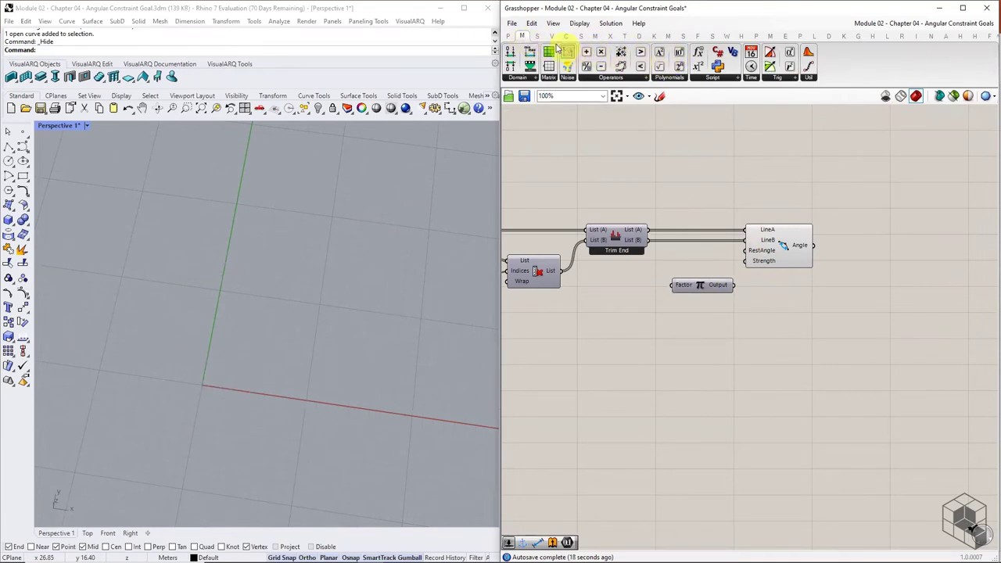
- Add a number slider near the Pi component and set its value to 0.5
left_click(508, 36)
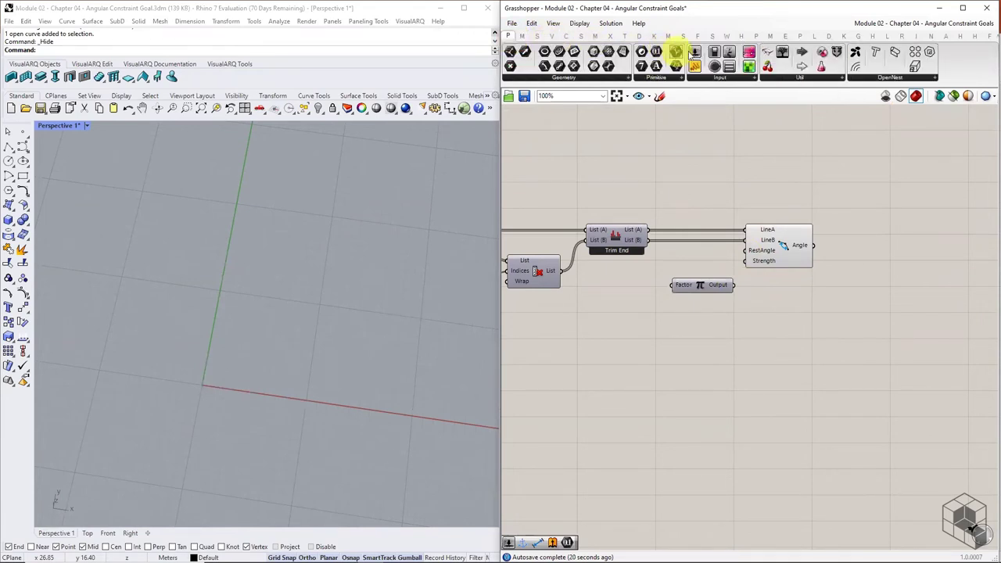
left_click_drag(626, 278, 592, 313)
double_click(598, 314)
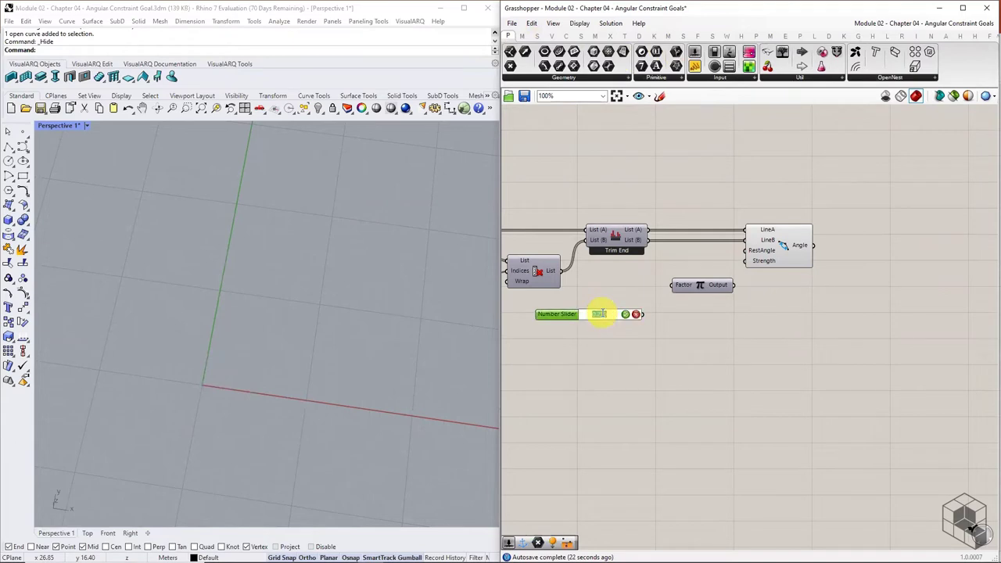
type("0.5")
key("Return")
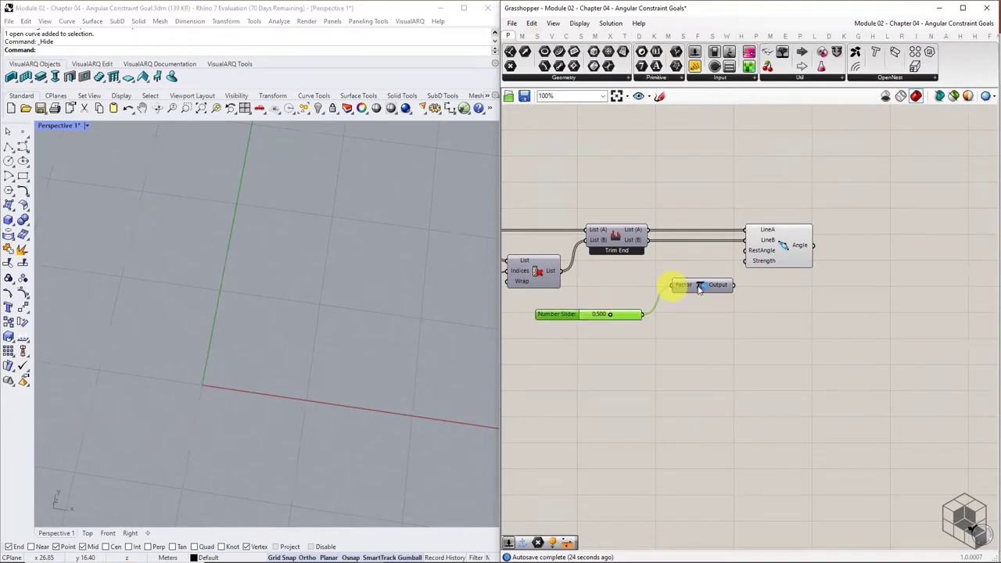
- Connect the 0.500 slider to Pi's Factor and Pi's Output to the Angle goal's RestAngle, then nudge the Angle goal aside
left_click_drag(733, 284, 749, 251)
left_click_drag(782, 250, 790, 250)
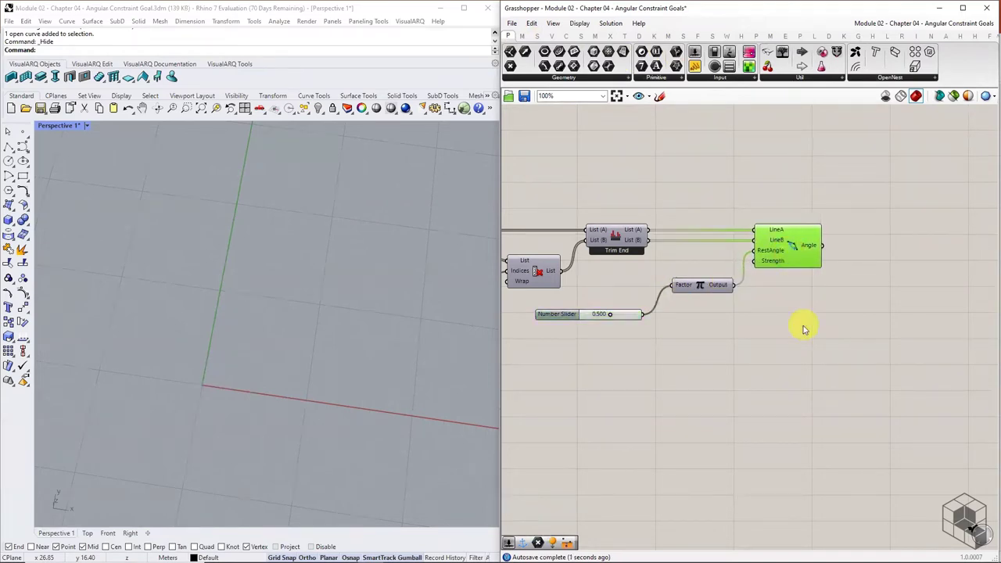
left_click(804, 329)
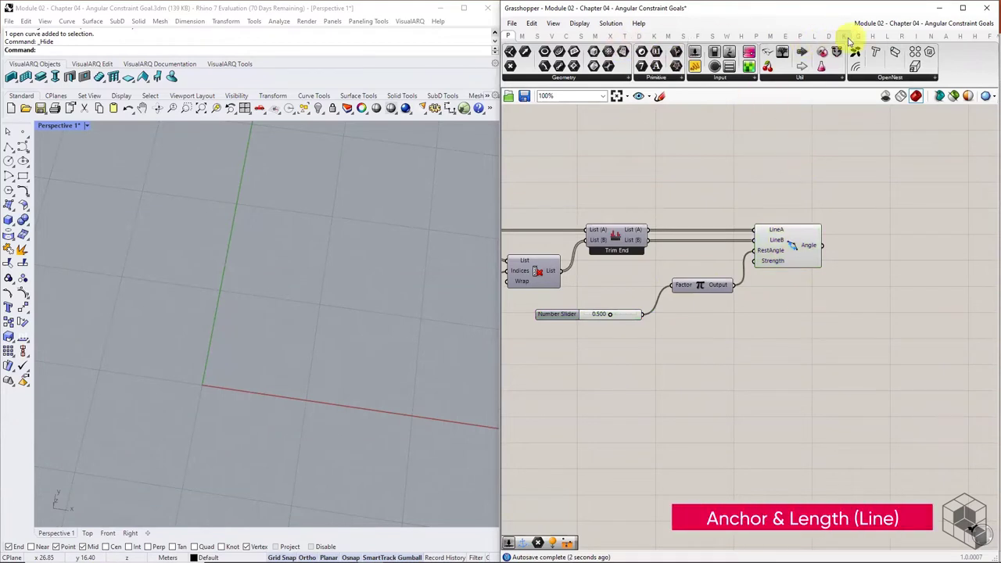
- Add an Anchor goal and a Length(Line) goal above the Angle goal
left_click(843, 36)
left_click(796, 81)
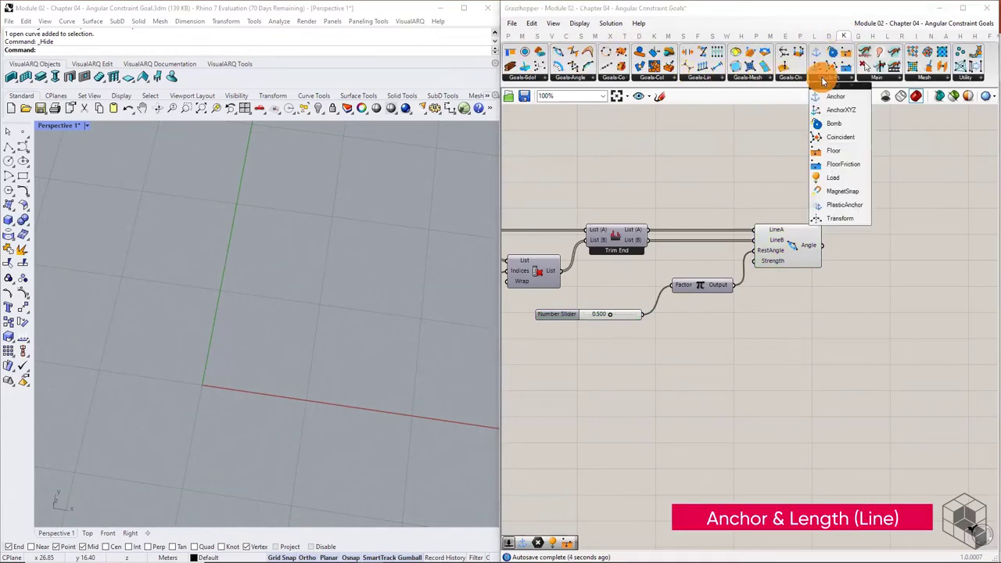
left_click_drag(835, 100, 786, 121)
left_click(697, 78)
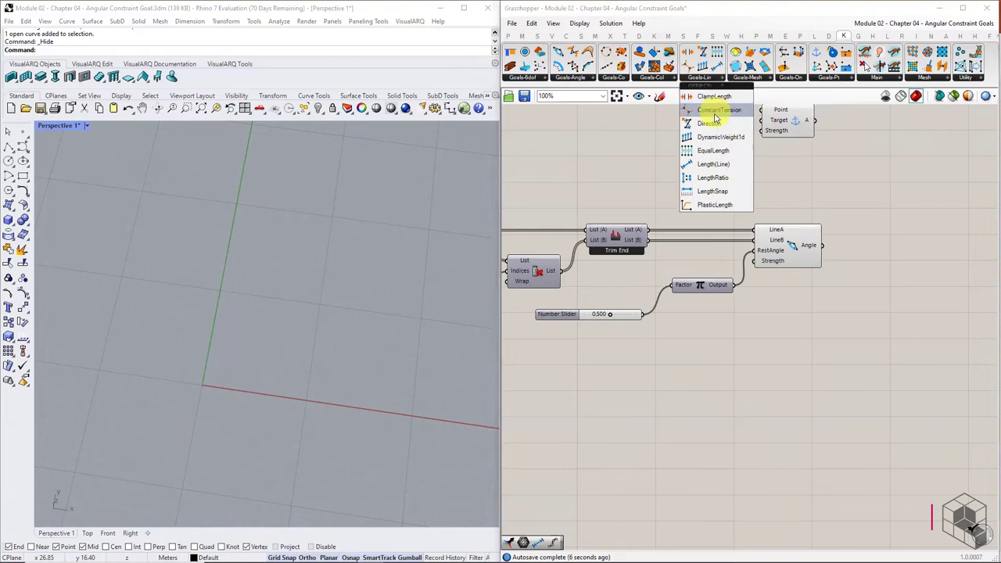
left_click_drag(710, 162, 796, 213)
- Add an End Points component above the Divide Curve component near the source curve parameter
right_click_drag(683, 217, 929, 237)
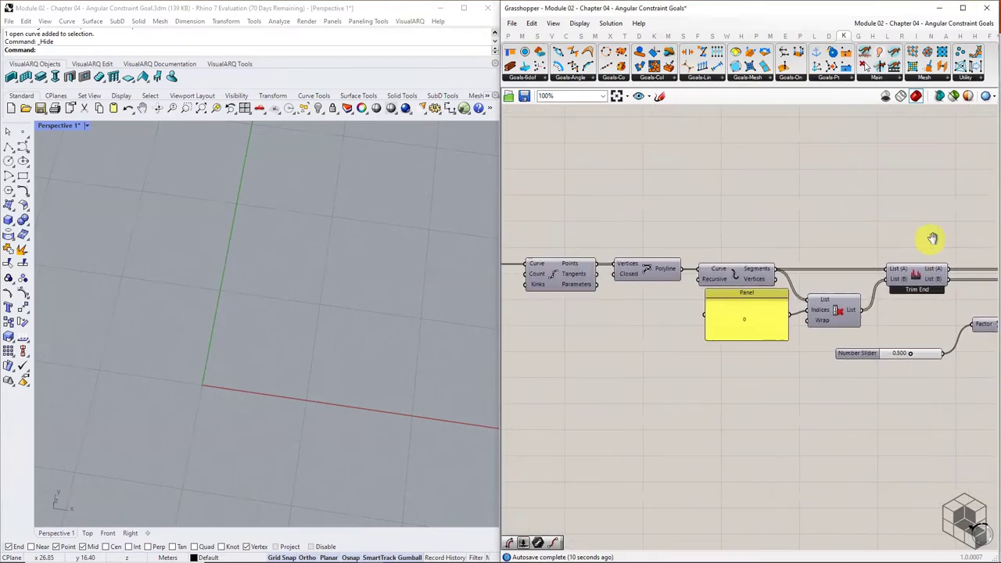
right_click_drag(669, 233, 709, 245)
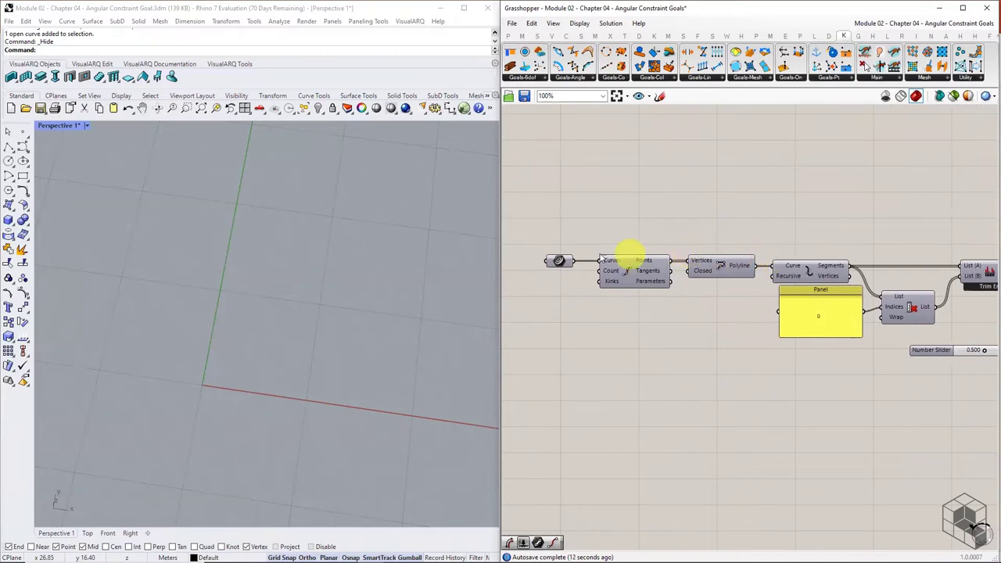
right_click(560, 262)
left_click(563, 37)
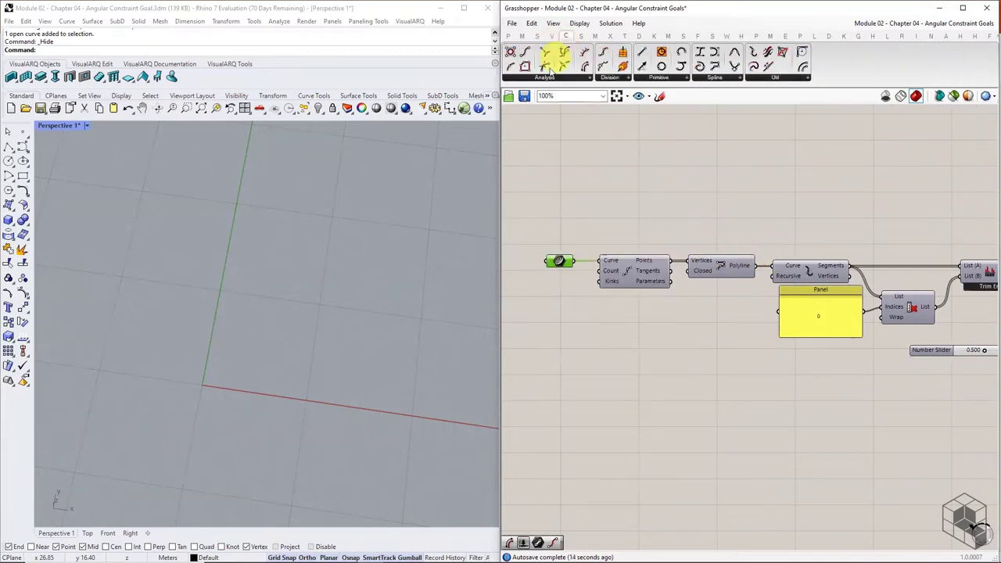
left_click(543, 76)
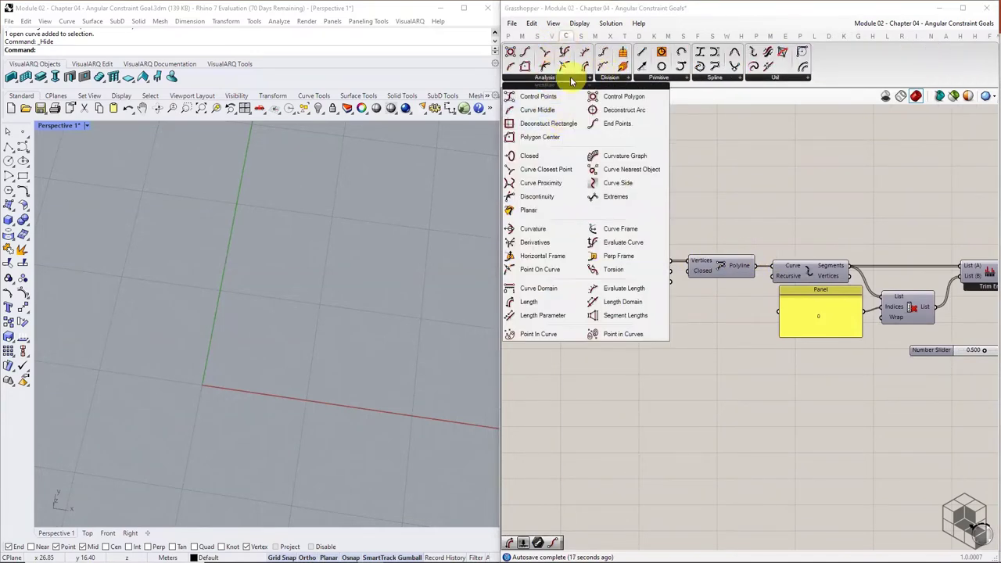
left_click(617, 123)
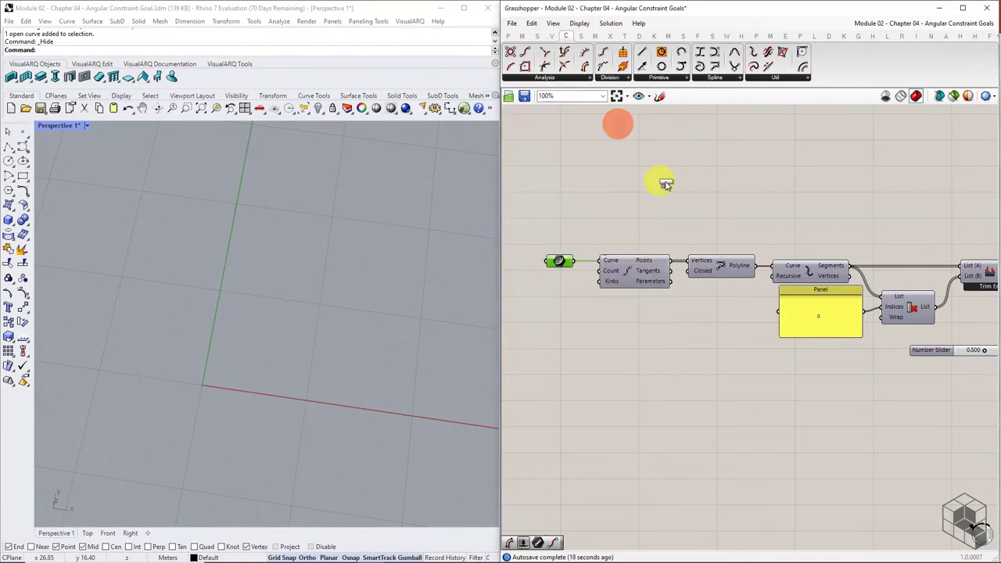
left_click(659, 183)
- Feed the source curve into End Points and send the curve's end points to the Anchor goal's Point input
left_click_drag(574, 261, 638, 182)
right_click_drag(638, 183, 599, 187)
scroll(600, 188, "down", 2)
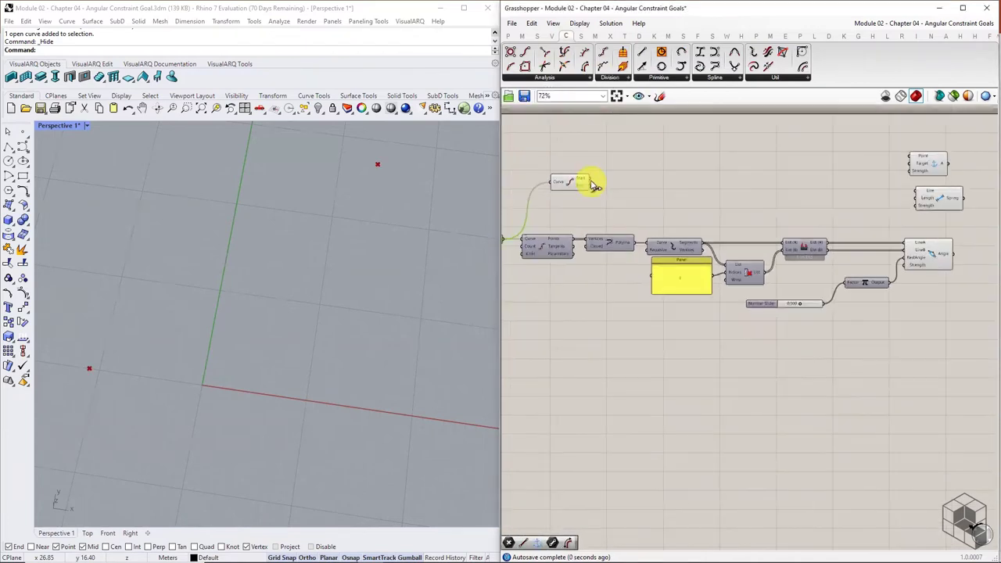
left_click_drag(588, 184, 931, 169)
- Shift the Length goal closer to the Angle goal and connect the exploded Segments to its Line input through a relay
left_click_drag(934, 211, 903, 209)
scroll(828, 230, "up", 2)
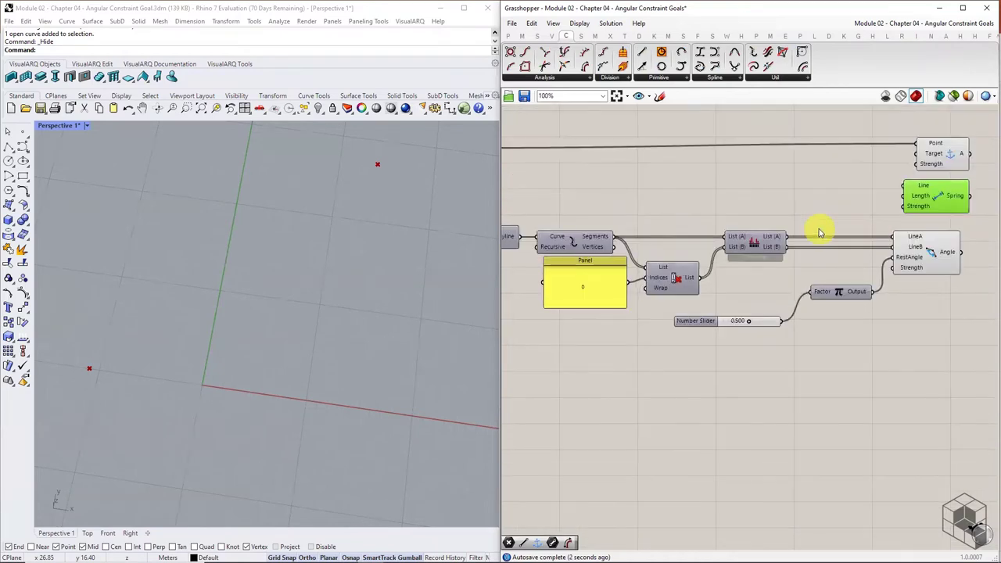
left_click_drag(645, 230, 656, 186)
double_click(875, 186)
left_click(697, 214)
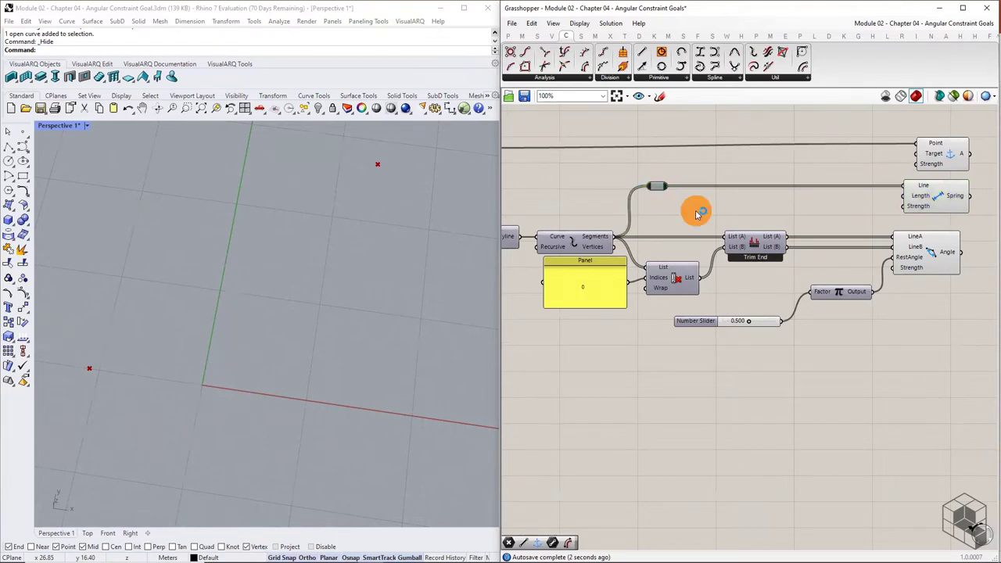
- Add a curve Length component above Shortest List and feed it the segments from the relay
right_click_drag(871, 216, 808, 217)
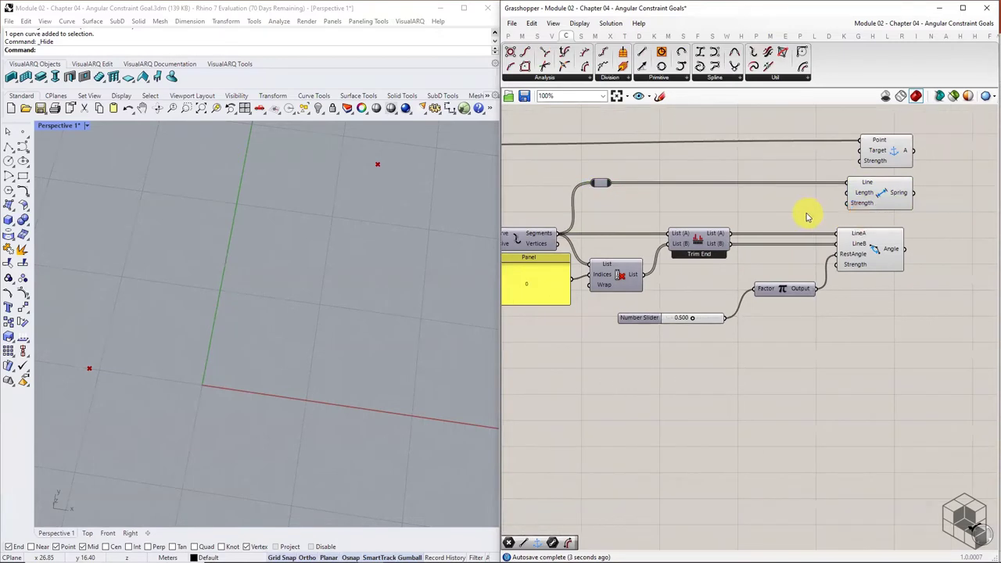
left_click(582, 79)
left_click_drag(536, 286, 679, 206)
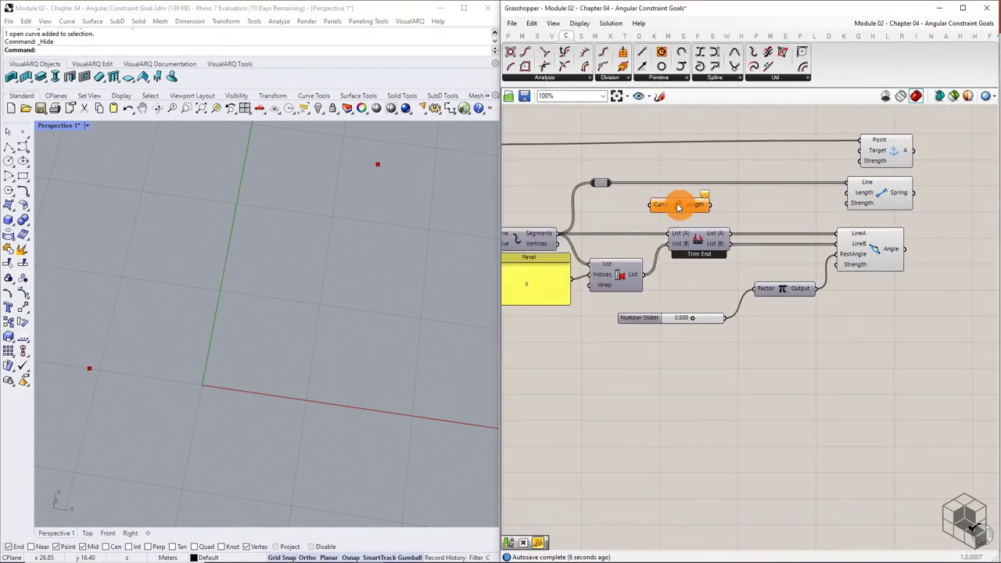
left_click_drag(614, 186, 672, 192)
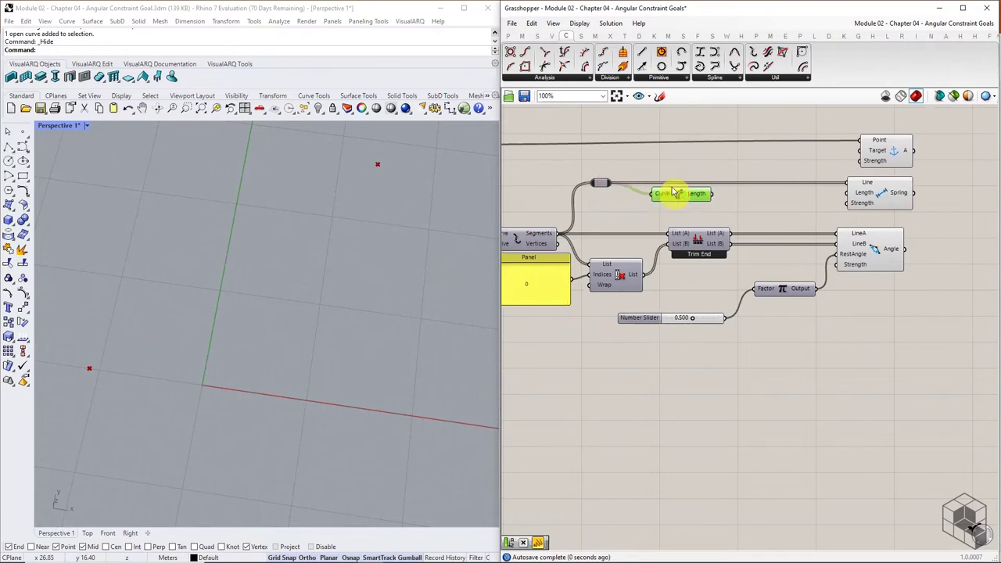
- Multiply the segment lengths by a copy of the 0.500 slider and connect the Result to the Length goal's Length input
left_click(522, 37)
left_click_drag(602, 53, 736, 194)
left_click(752, 202)
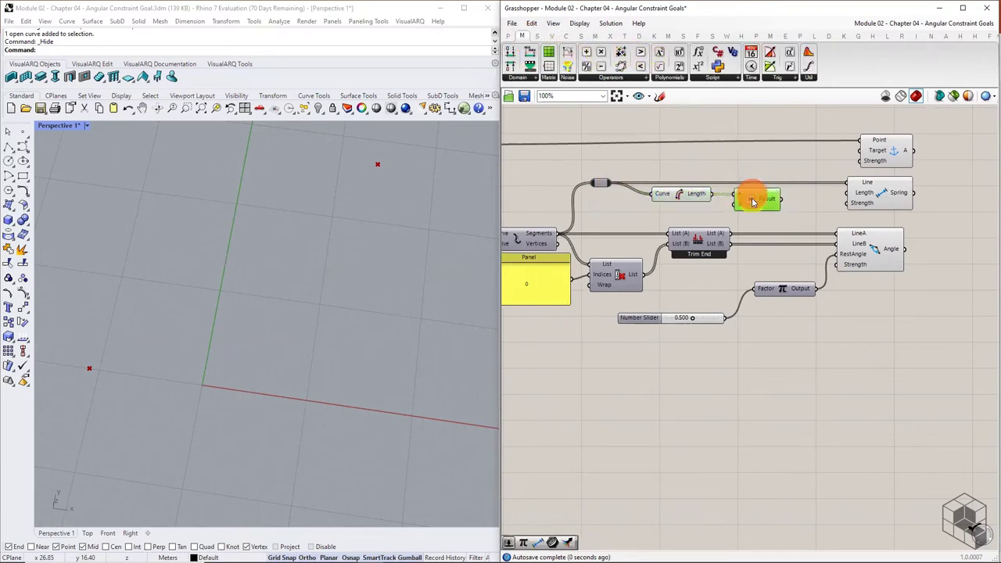
left_click(706, 317)
left_click_drag(706, 317, 737, 204, "alt")
left_click_drag(839, 199, 847, 193)
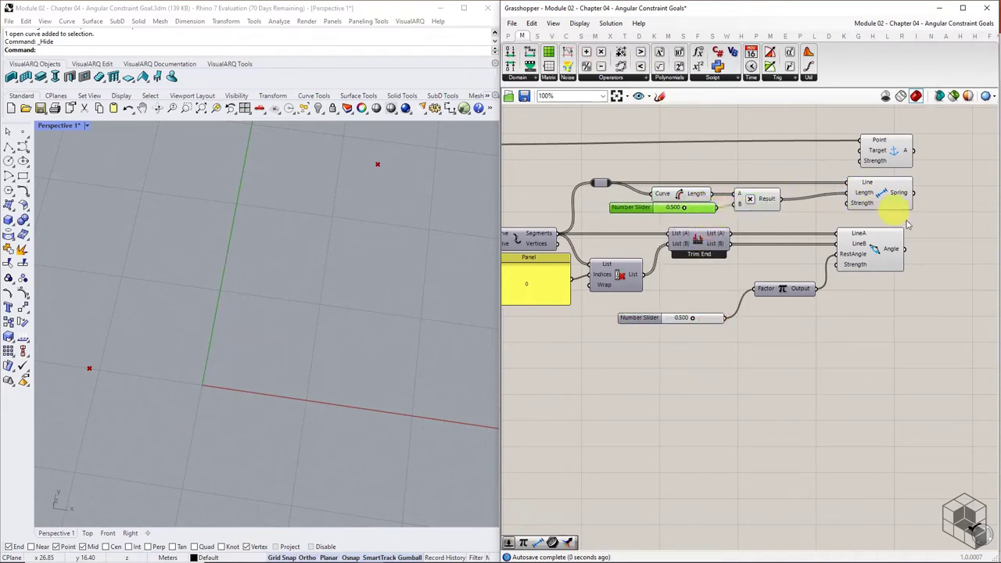
- Tidy the positions of the Length, Anchor and Angle goals so they stack in a column
scroll(860, 215, "down", 3)
right_click_drag(870, 193, 793, 196)
scroll(782, 195, "up", 3)
left_click(719, 196)
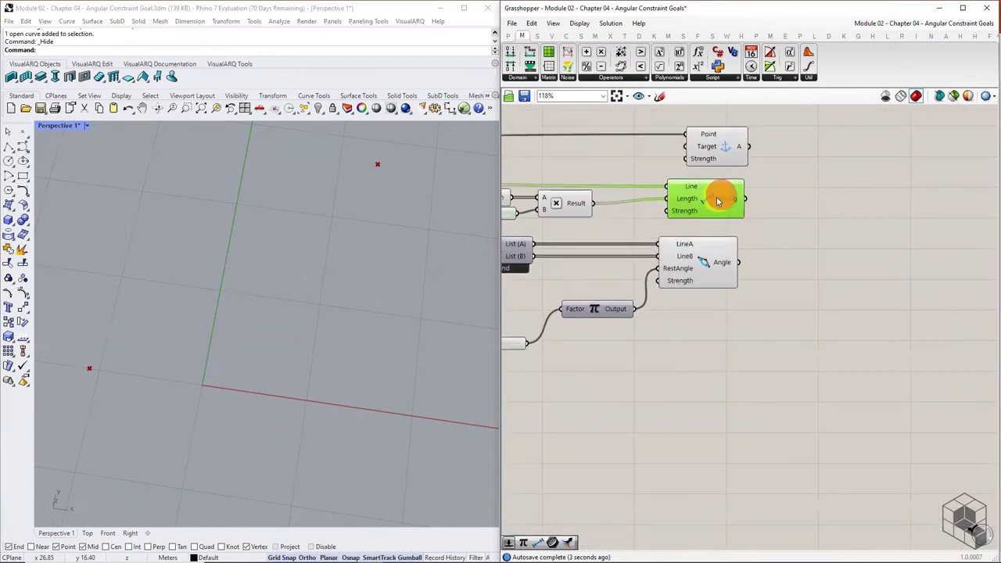
left_click_drag(722, 149, 714, 154)
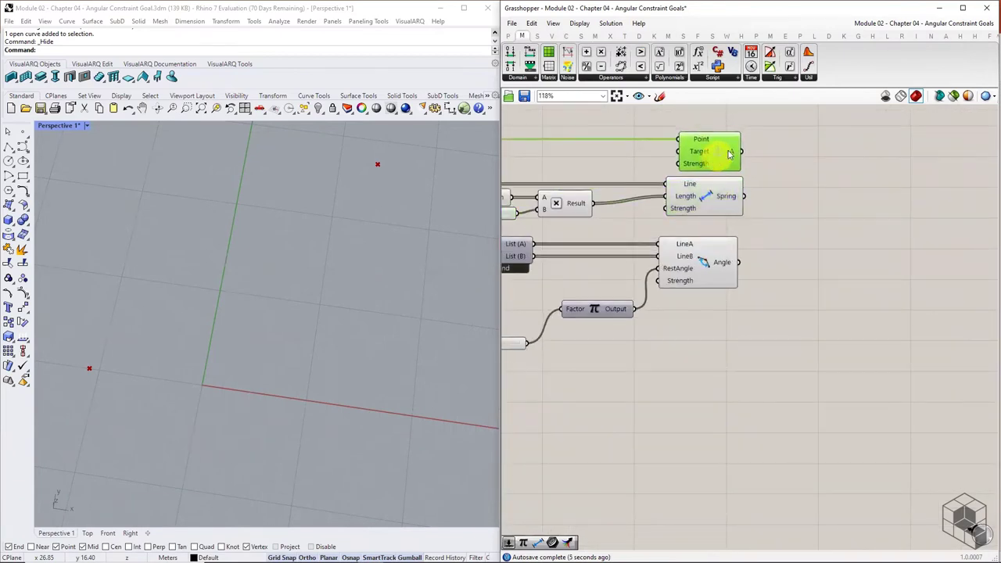
left_click(723, 257)
scroll(815, 231, "down", 1)
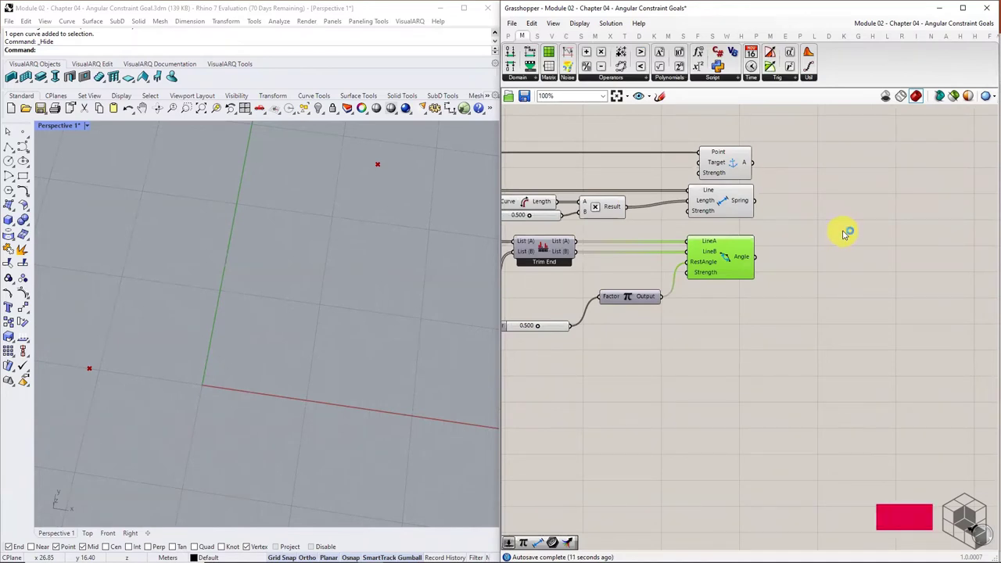
- Add a Merge component and connect the Anchor, Length and Angle goal outputs to its successive inputs
left_click(537, 36)
left_click(899, 74)
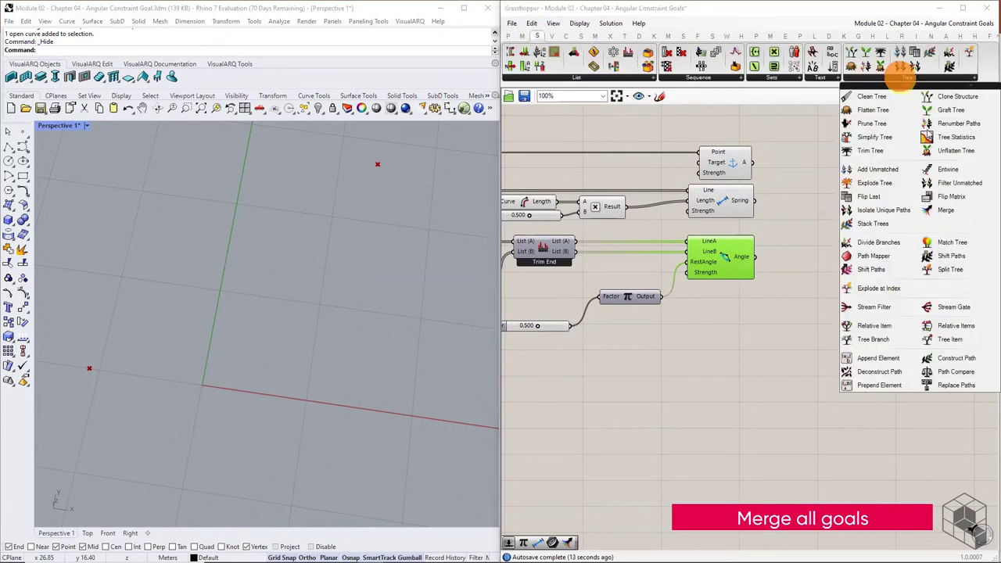
left_click_drag(886, 197, 893, 214)
left_click_drag(753, 162, 866, 209)
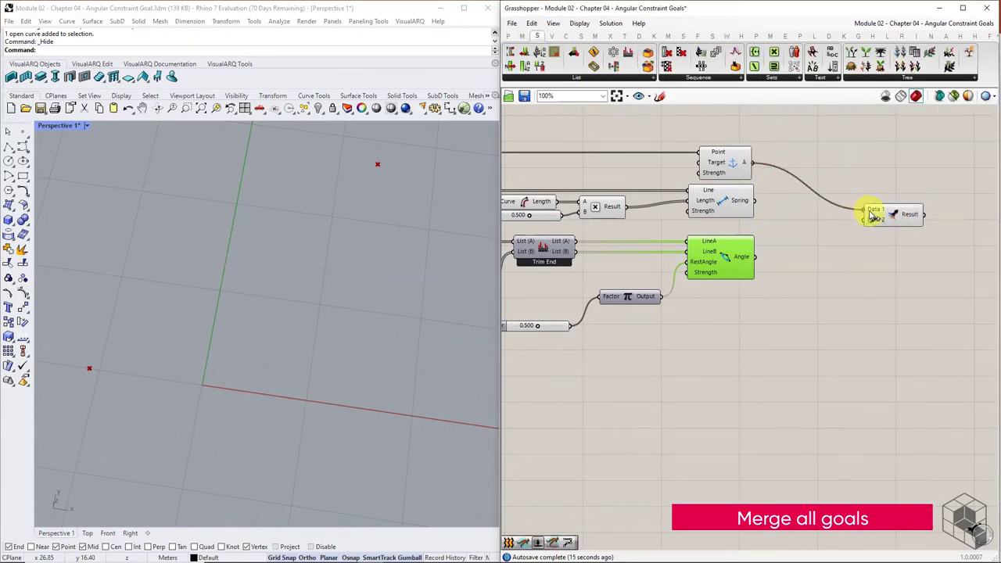
left_click_drag(756, 200, 867, 216)
left_click_drag(758, 266, 875, 224)
- Flatten the D3, D2 and D1 inputs of the Merge component
right_click(876, 224)
left_click(898, 297)
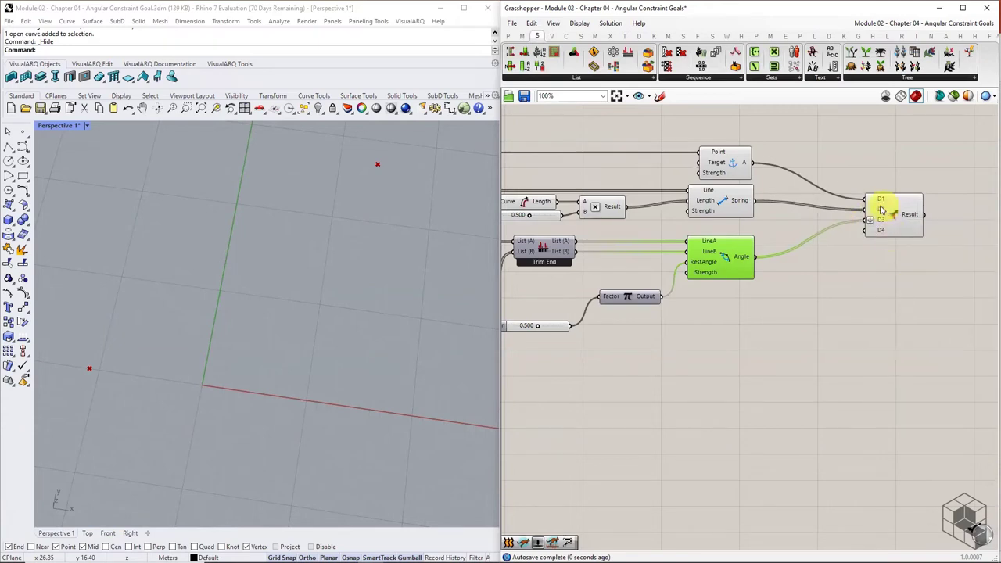
right_click(875, 210)
left_click(901, 286)
right_click(878, 197)
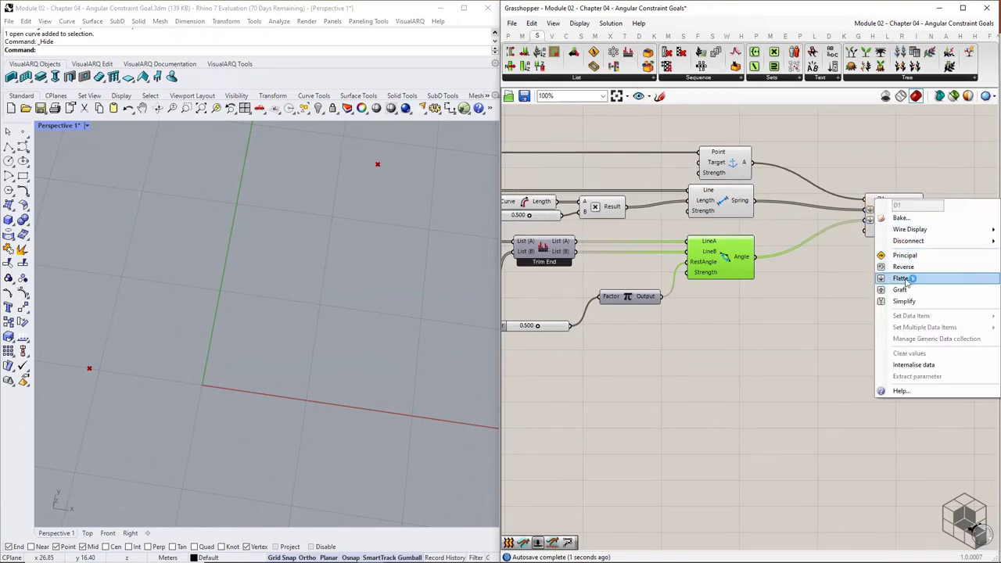
left_click(902, 278)
- Add a Kangaroo BouncySolver component beyond the Merge component, leaving space between them
left_click(845, 41)
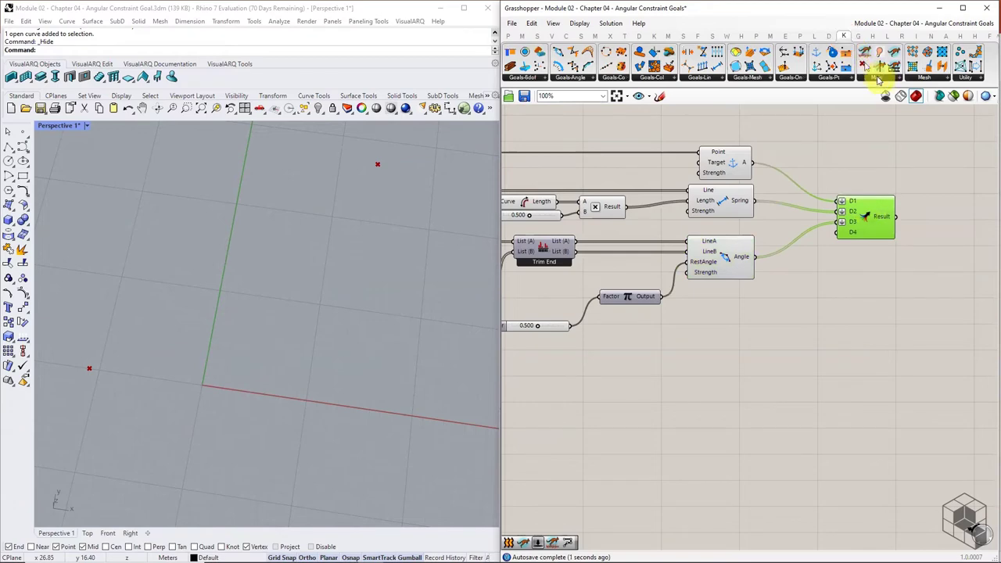
left_click(867, 77)
left_click_drag(889, 100, 909, 245)
- Add a Button feeding the BouncySolver's Reset input and a Boolean Toggle feeding its On input
left_click(508, 36)
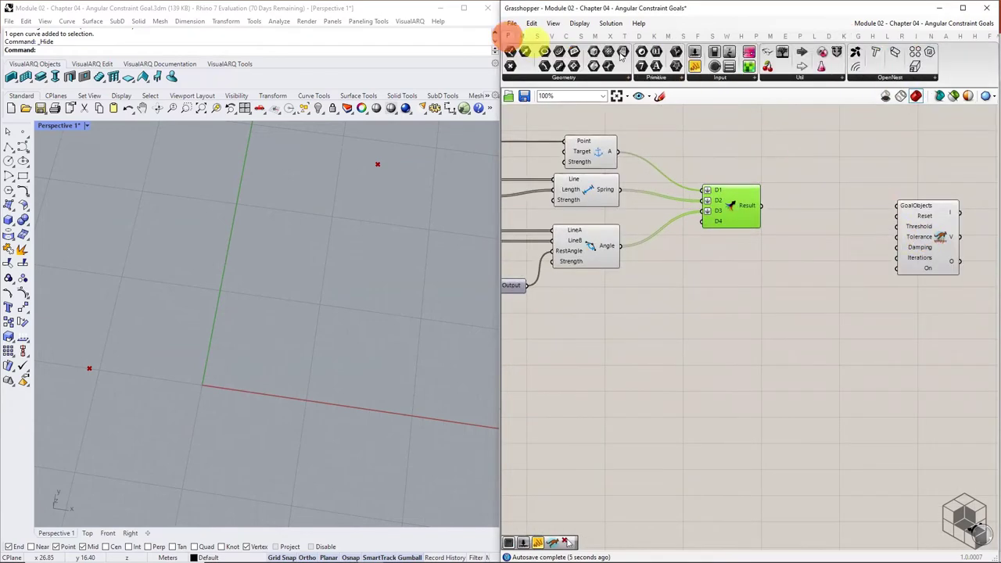
left_click(717, 77)
left_click_drag(792, 121, 840, 216)
left_click(721, 85)
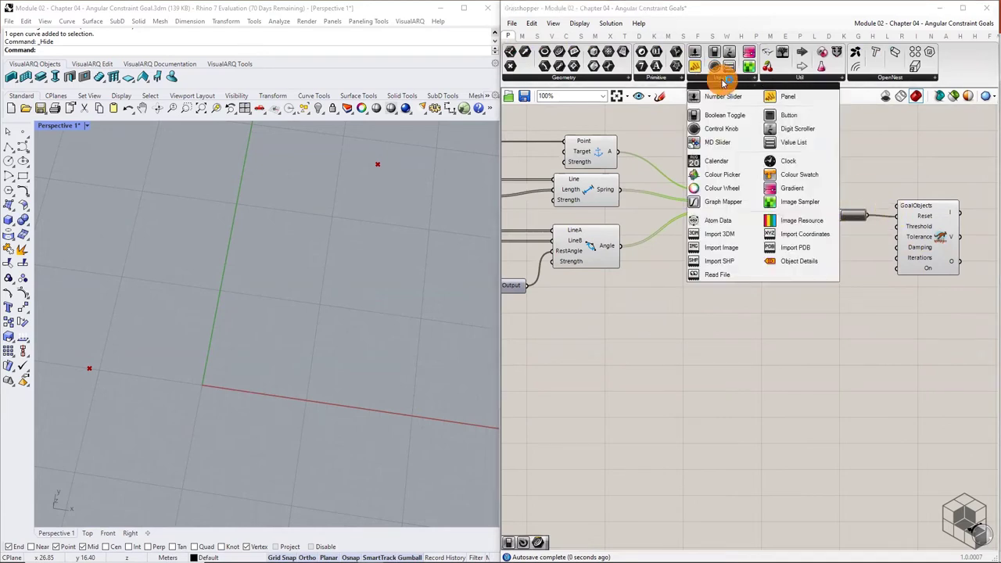
left_click(823, 272)
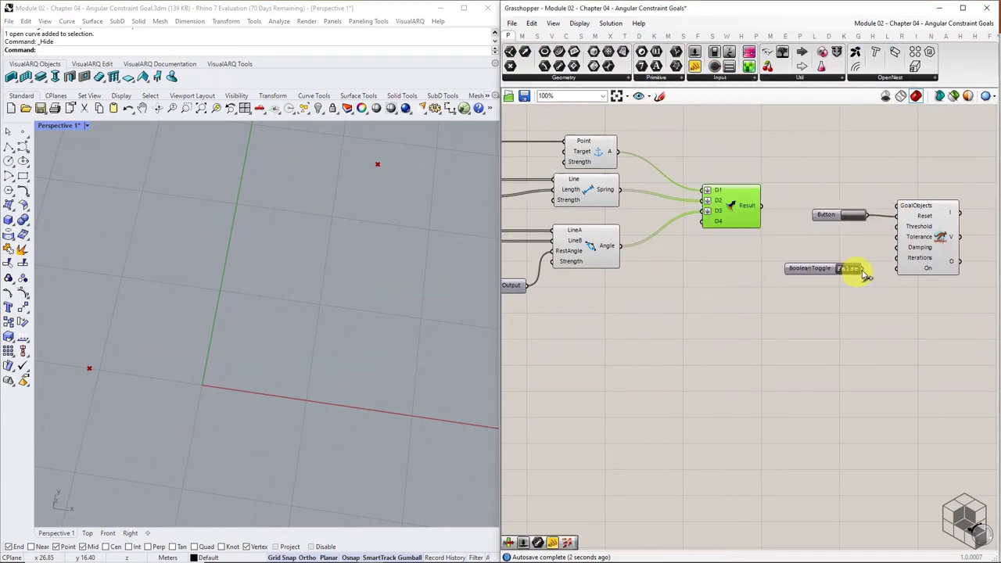
- Connect the Merge result to the solver's GoalObjects, switch the Boolean Toggle to True and reset the simulation
left_click_drag(759, 206, 896, 206)
double_click(854, 269)
left_click(855, 214)
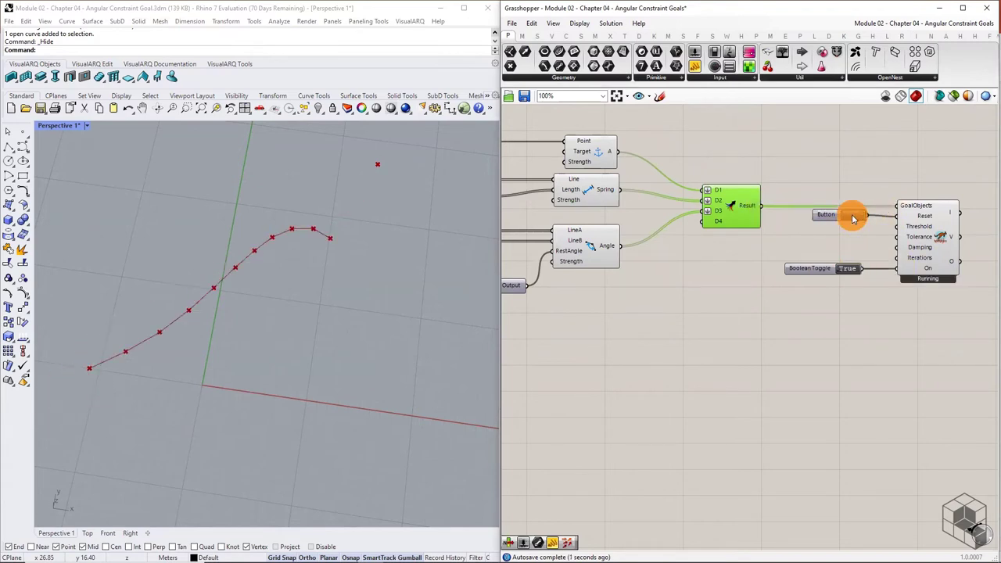
- Vary the rest-angle slider feeding the Pi factor, trying 0.240, 0.000 and a higher value while the solver runs
right_click_drag(254, 338, 305, 309)
right_click_drag(619, 313, 831, 302)
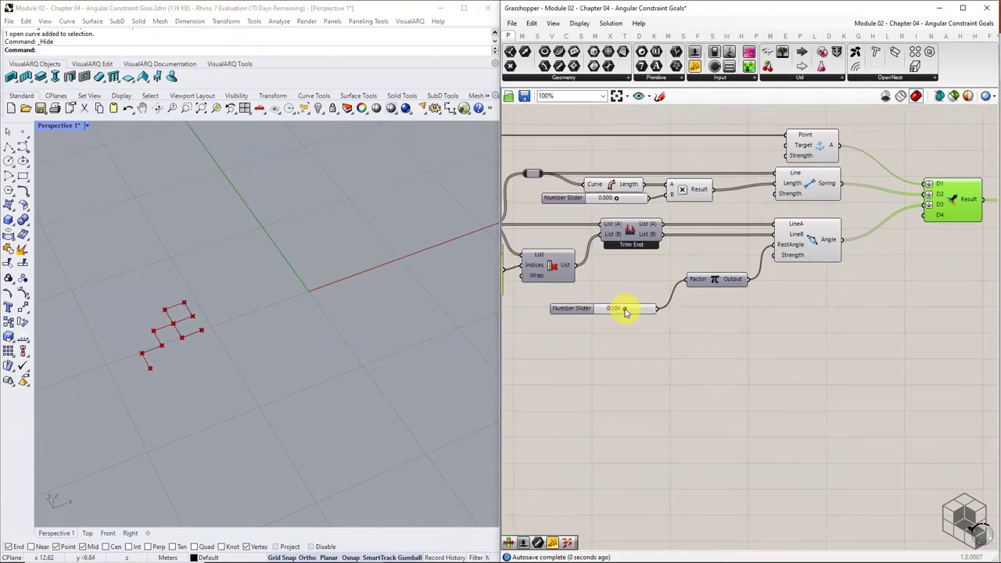
mouse_move(625, 312)
left_mouse_down()
mouse_move(637, 313)
mouse_move(599, 313)
mouse_move(611, 313)
left_mouse_up()
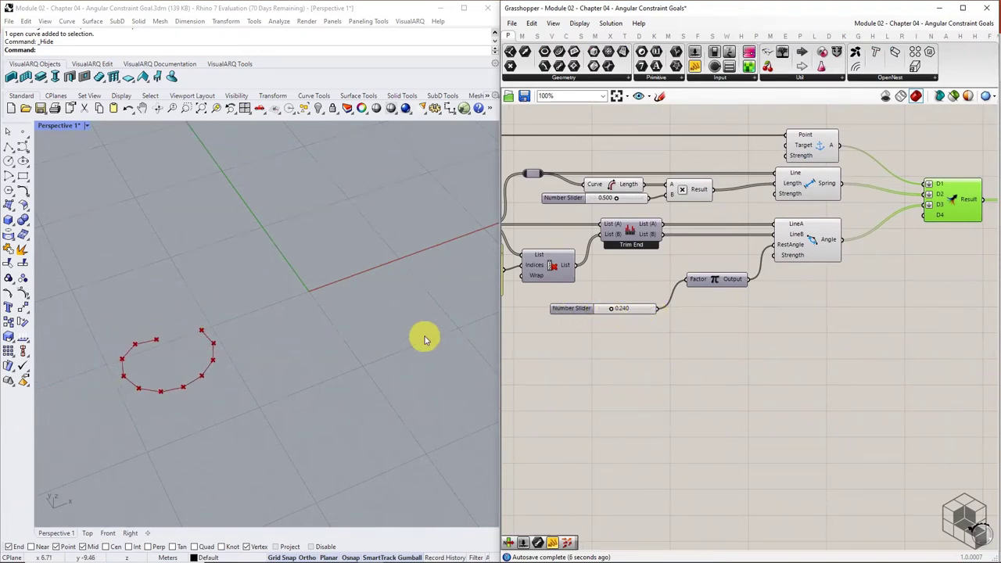
scroll(424, 335, "down", 3)
scroll(250, 361, "up", 2)
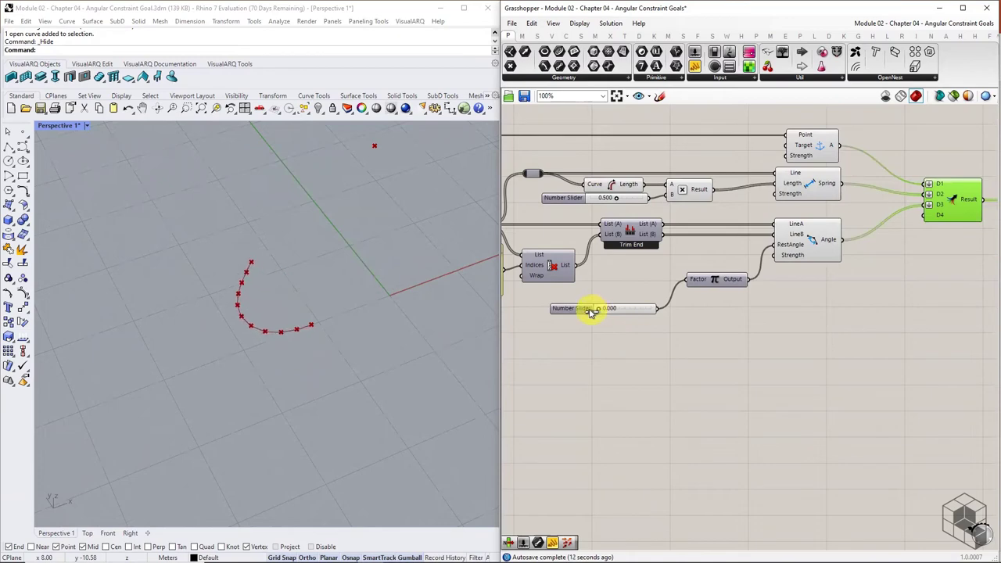
left_click_drag(590, 311, 637, 301)
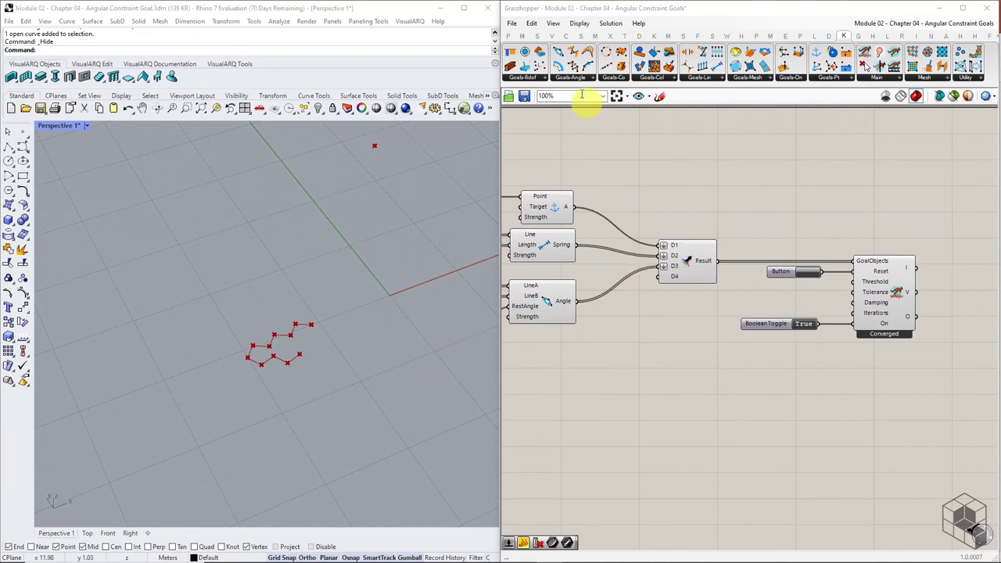
- Add a Kangaroo AngleSnap goal in the empty canvas area below the Merge component
left_click(579, 79)
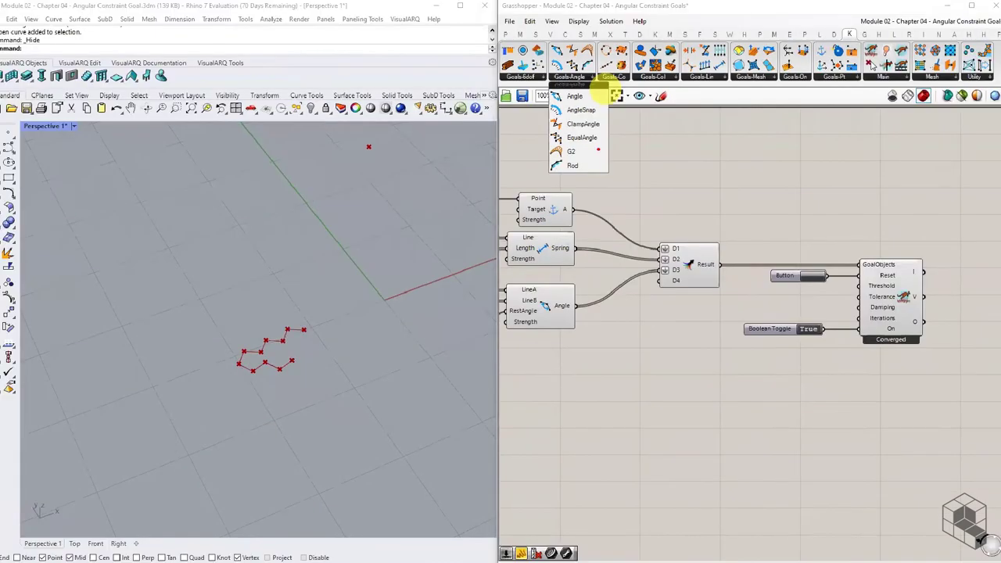
left_click(583, 78)
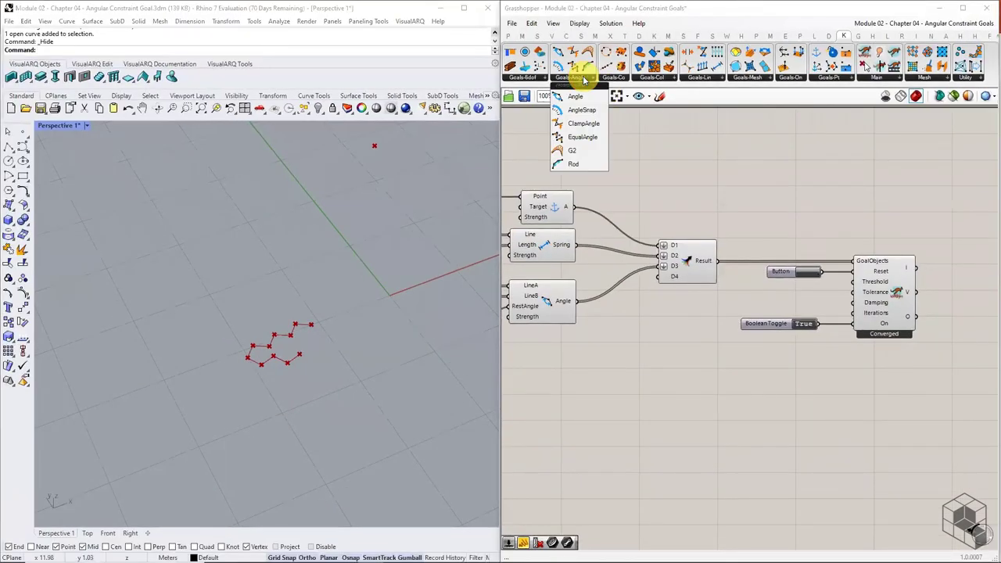
left_click_drag(581, 108, 628, 421)
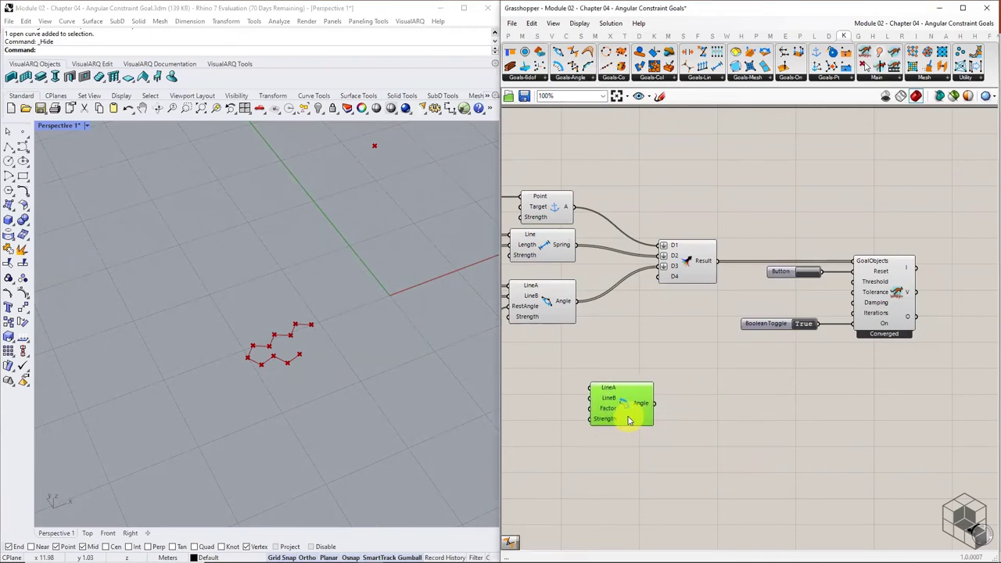
- Add a ClampAngle goal beside the AngleSnap goal and examine its upper and lower limit inputs
left_click(580, 79)
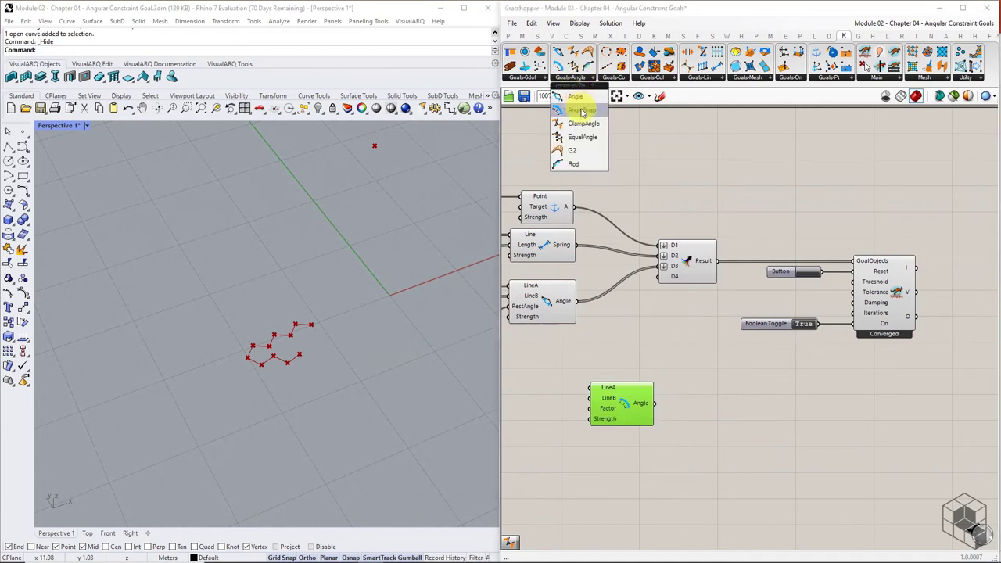
left_click_drag(583, 123, 614, 164)
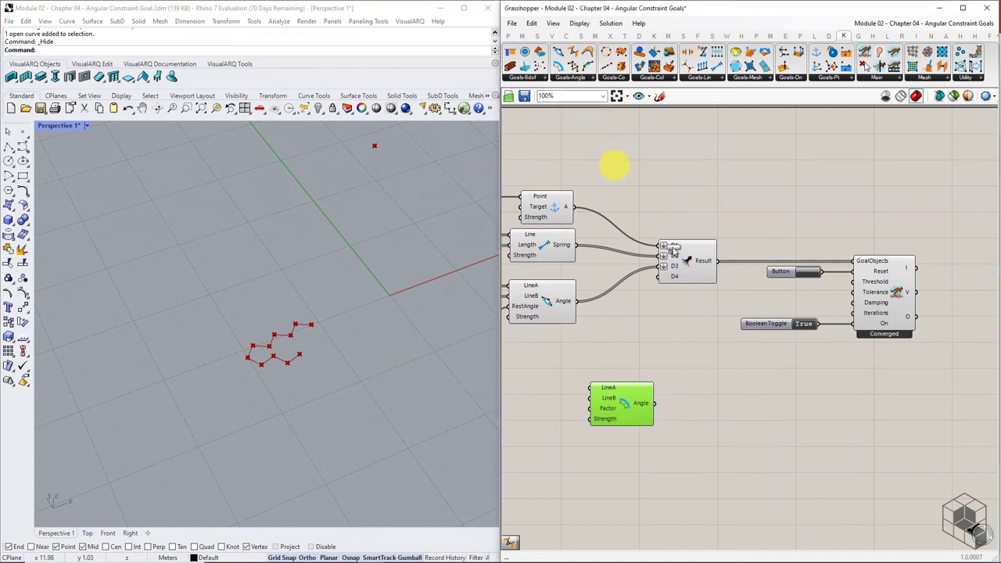
left_click_drag(736, 409, 736, 408)
left_click(751, 468)
left_click(726, 414)
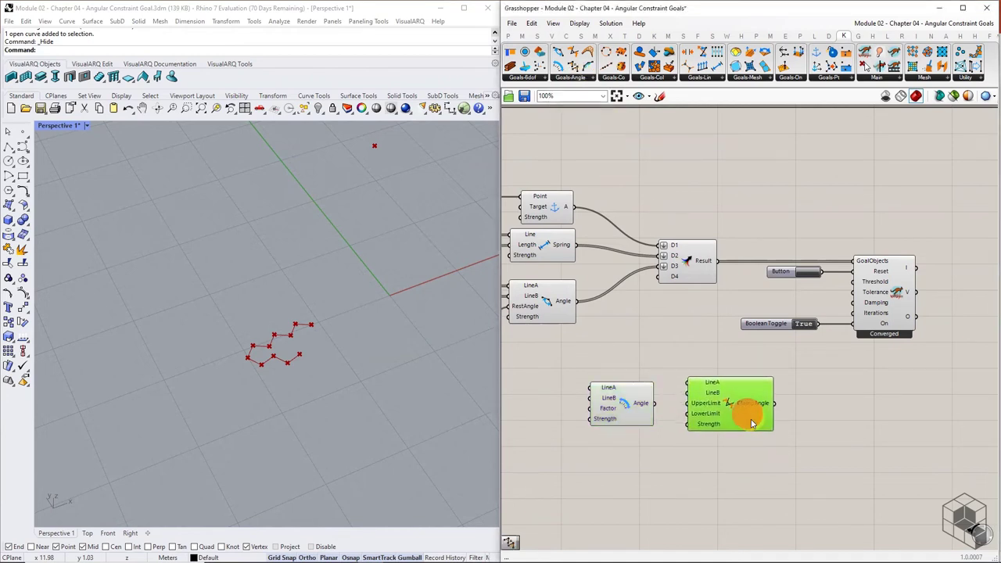
scroll(749, 428, "up", 1)
scroll(695, 411, "up", 6)
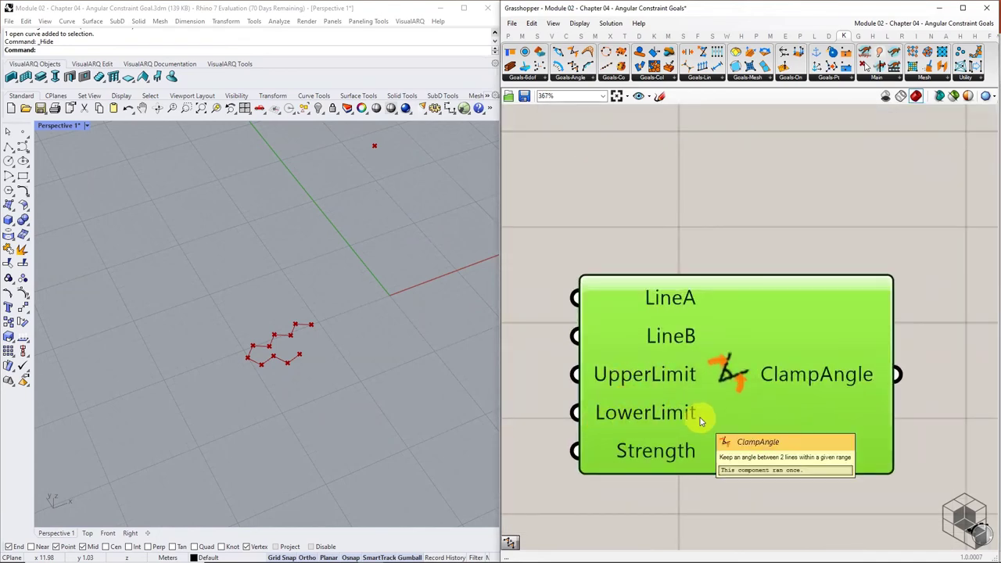
scroll(699, 417, "down", 6)
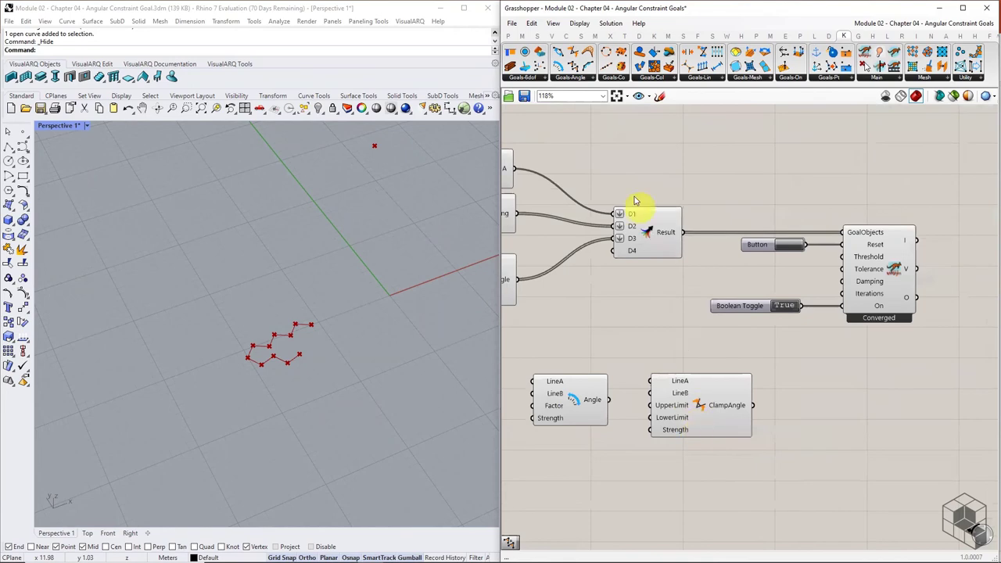
- Add an EqualAngle goal beside the ClampAngle goal and examine its line and strength inputs
left_click(576, 78)
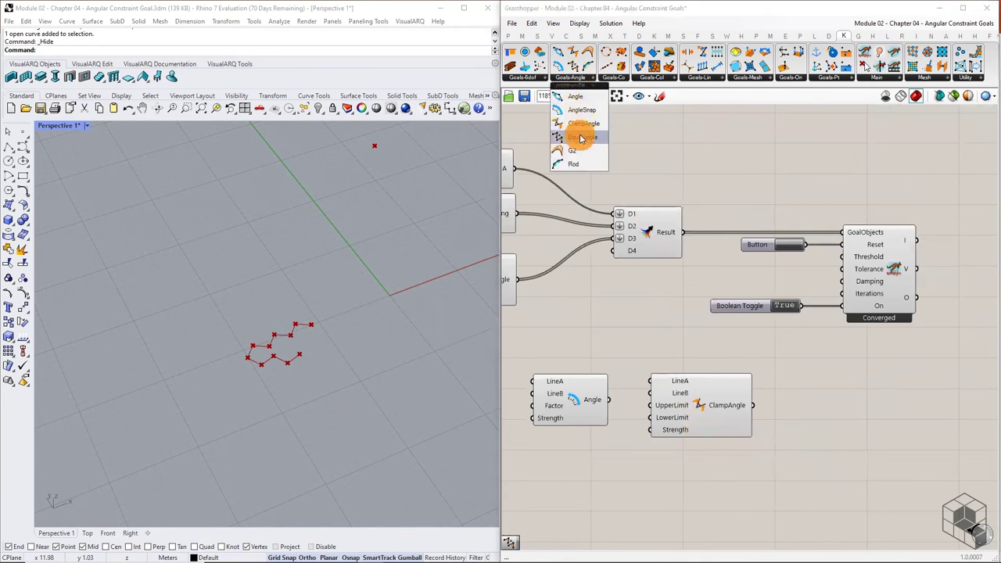
left_click_drag(576, 134, 852, 409)
scroll(870, 453, "up", 5)
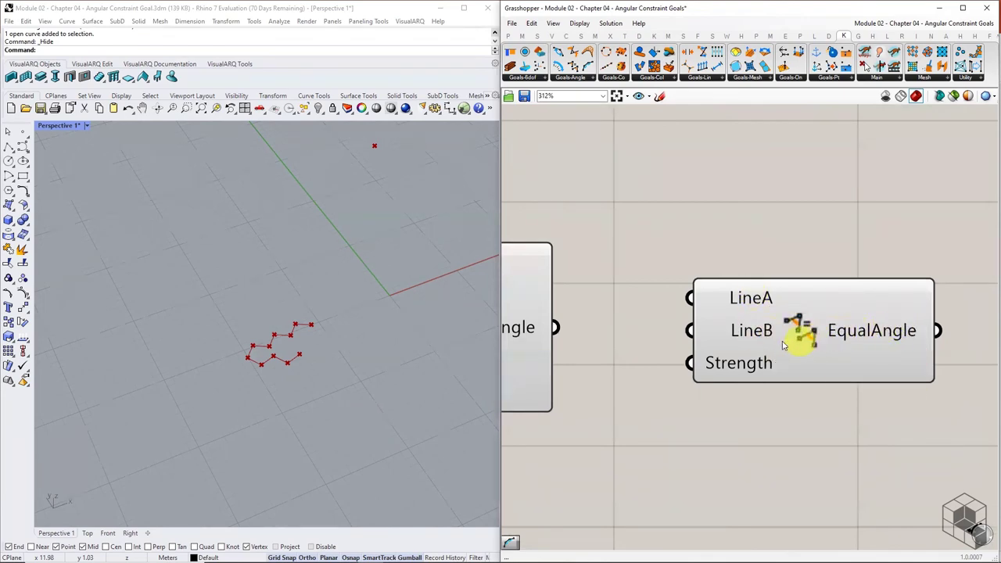
scroll(782, 344, "down", 4)
- Add a Rod goal beyond the EqualAngle goal and examine its length, angle, axial and bending strength inputs
left_click(574, 78)
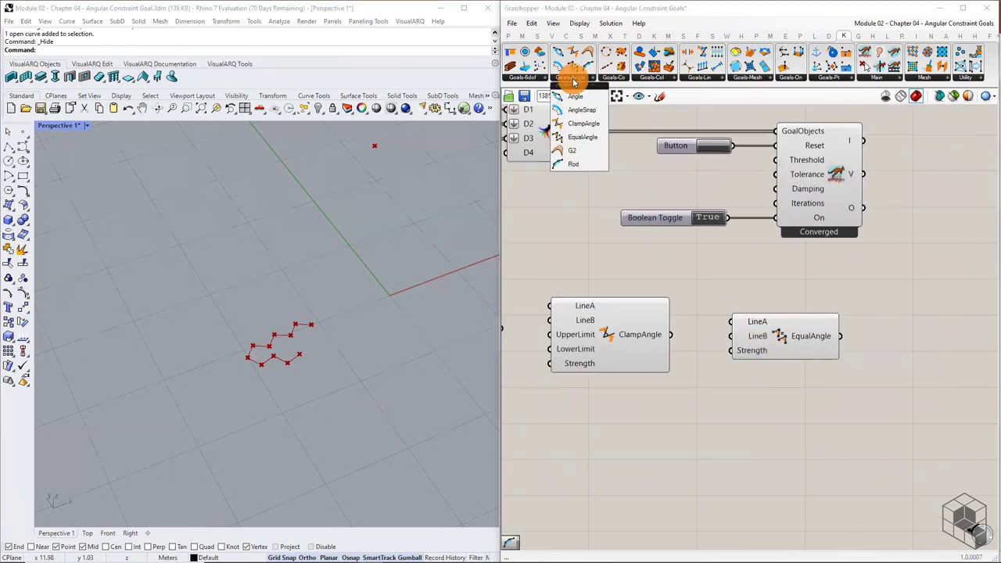
left_click(577, 168)
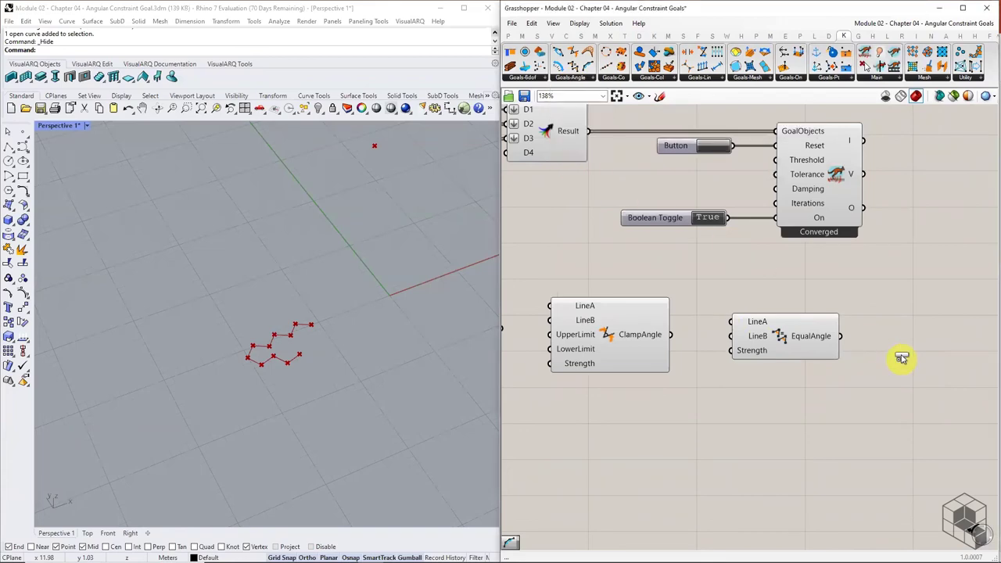
left_click(934, 332)
right_click_drag(956, 346, 705, 341)
left_click(706, 342)
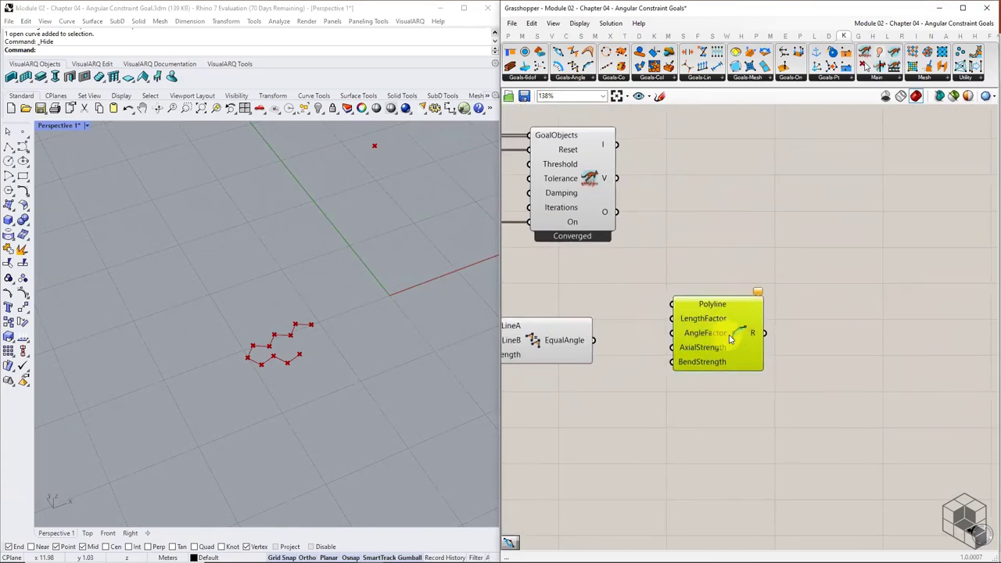
scroll(706, 341, "up", 4)
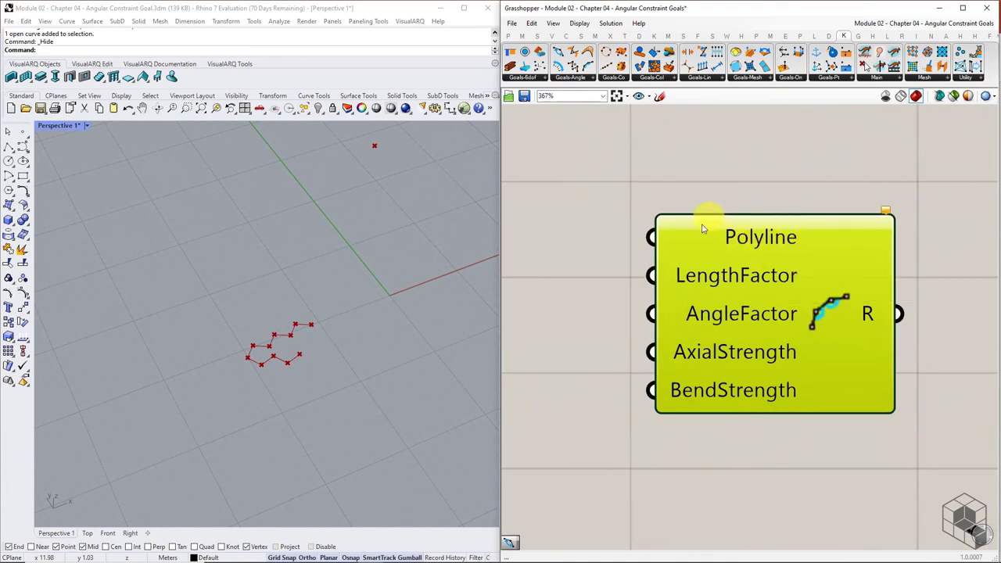
left_click(582, 256)
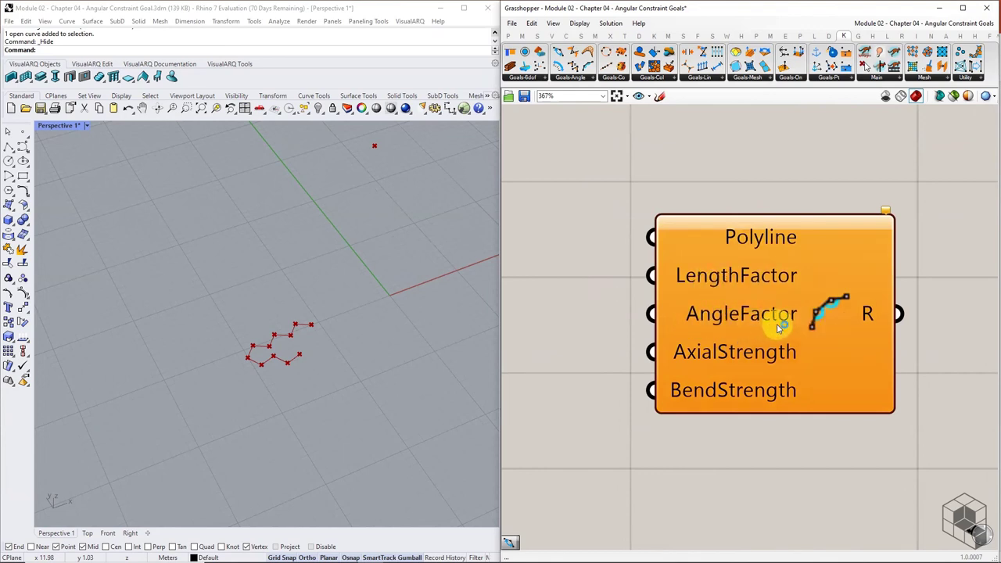
mouse_move(777, 328)
mouse_move(800, 407)
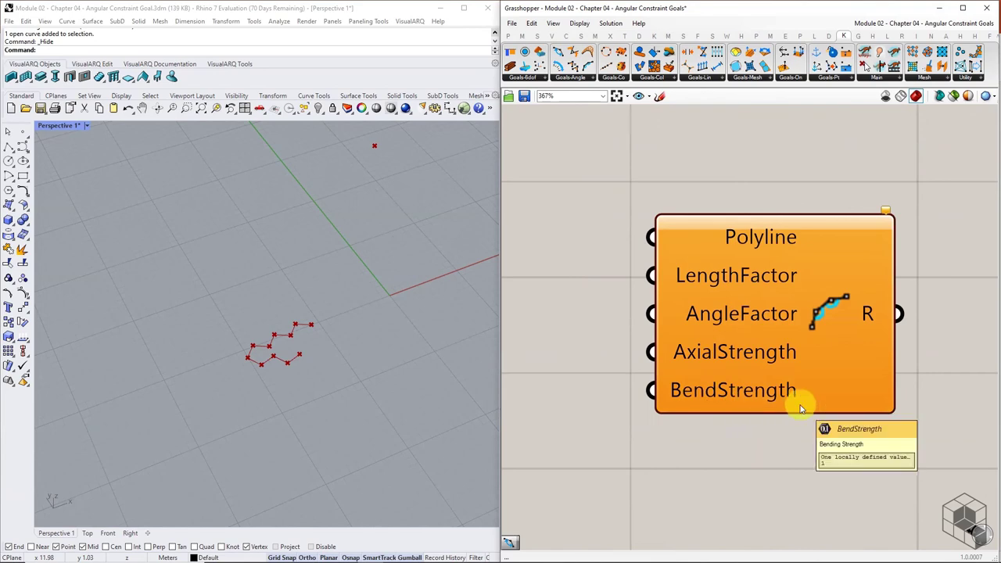
- Move the EqualAngle and Rod goals closer to ClampAngle so the extra angle goals form a compact row
scroll(801, 412, "down", 5)
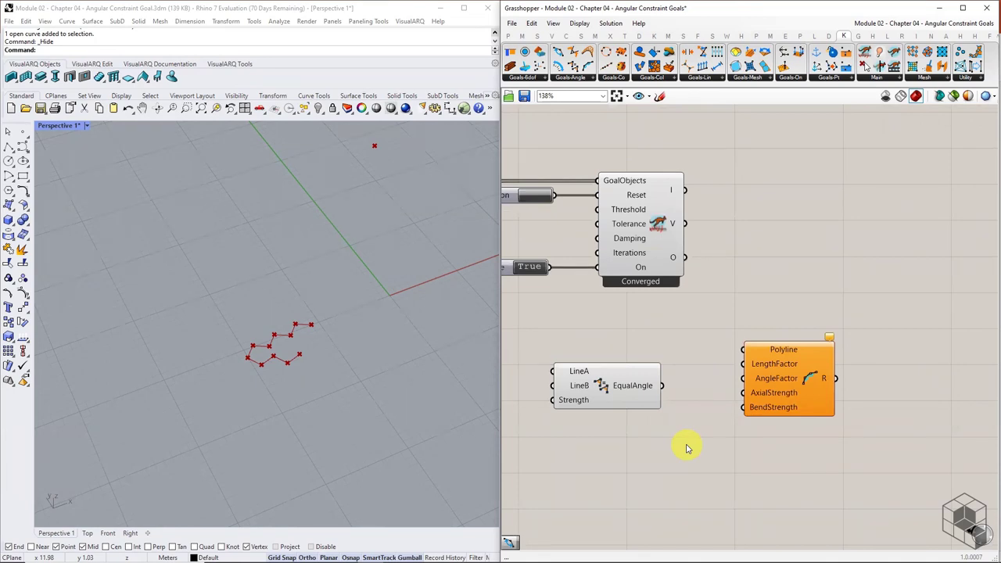
scroll(755, 440, "down", 4)
left_click(770, 378)
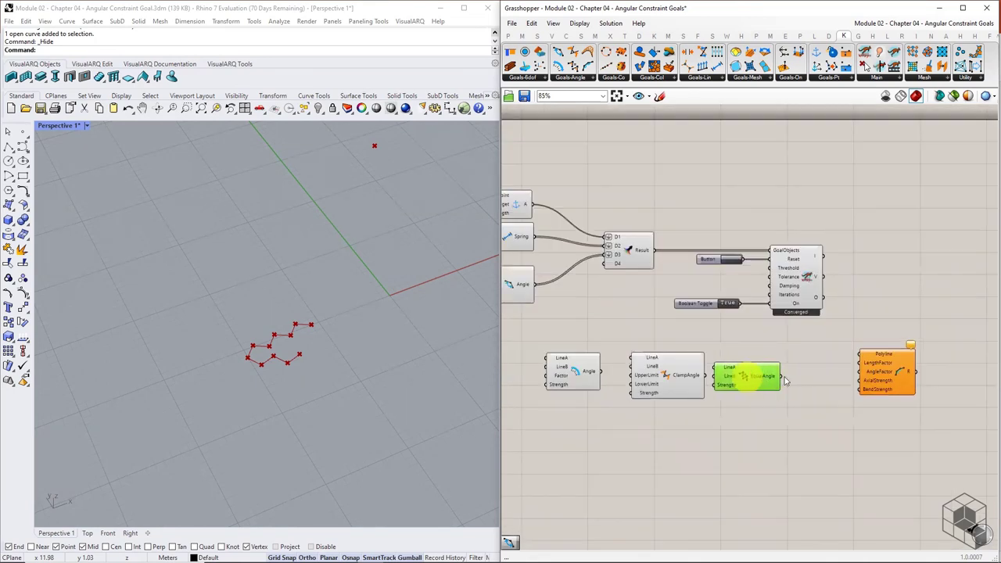
left_click(889, 375)
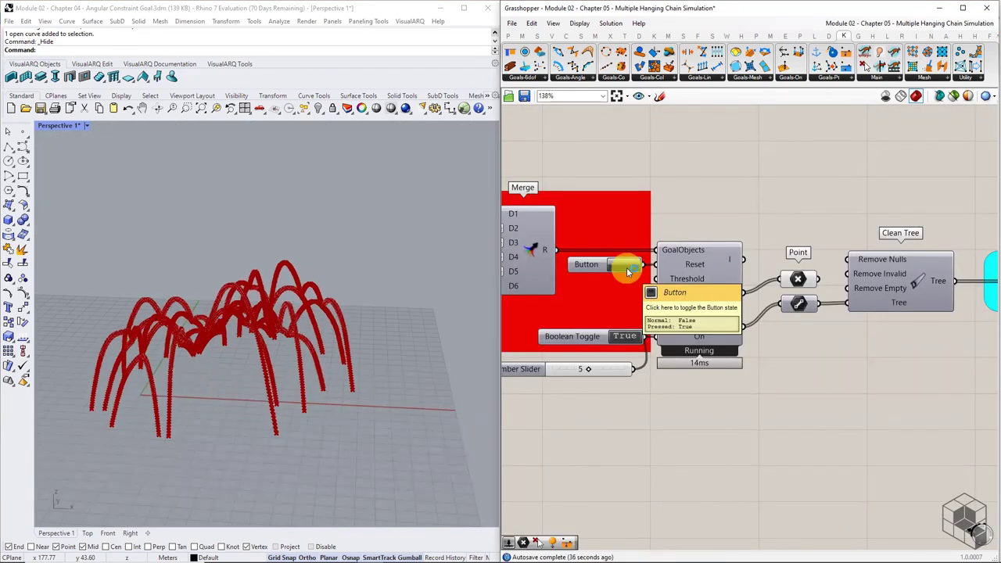
right_click_drag(250, 427, 188, 433)
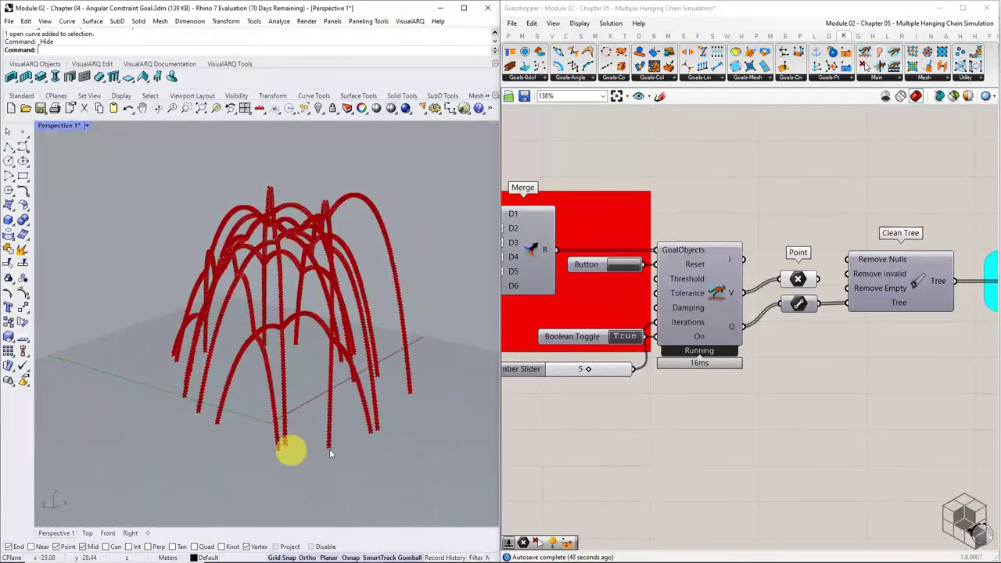